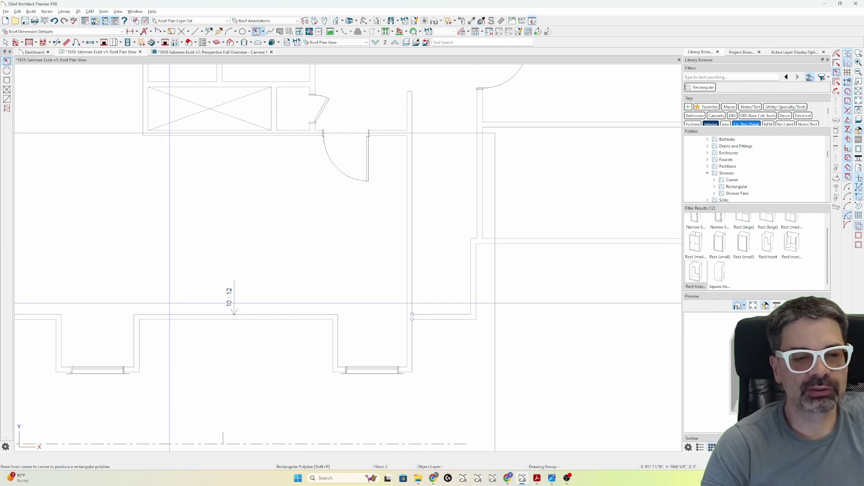
- Start the Roof Plane tool and review the pitch and overhang values in the Build Roof settings without rebuilding the roof
{"action": "scroll", "coordinate": [494, 329], "scroll_direction": "down", "scroll_amount": 2}
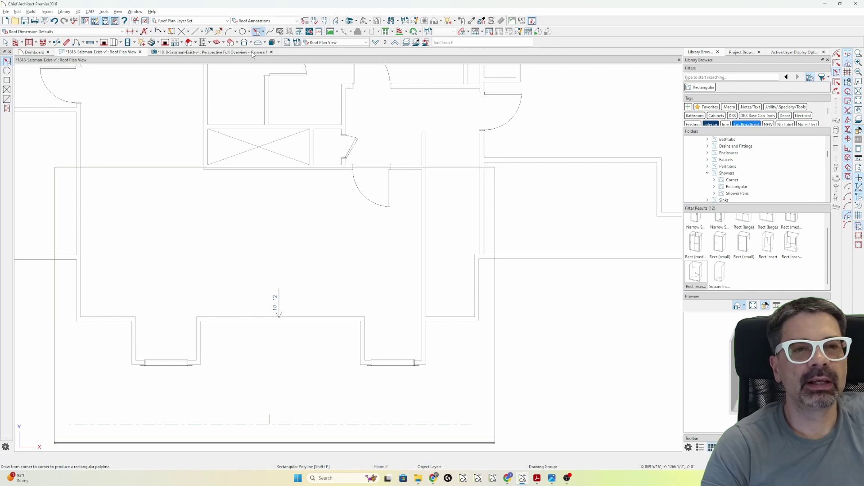
{"action": "left_click", "coordinate": [189, 43]}
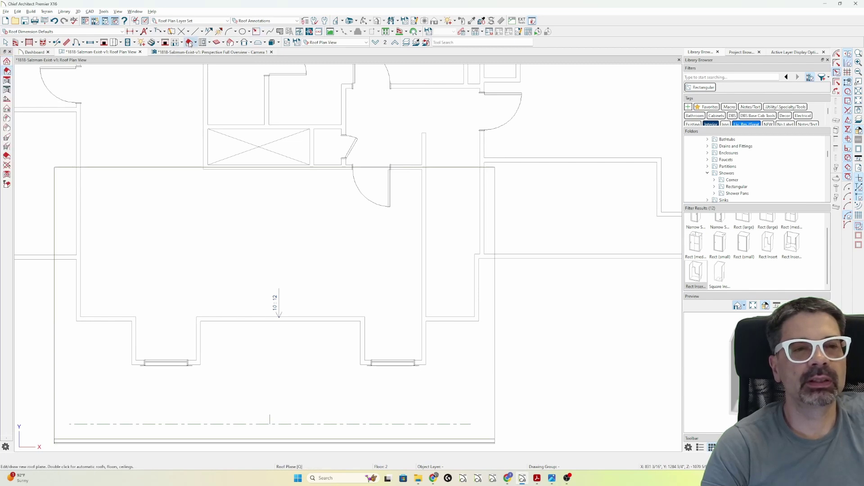
{"action": "double_click", "coordinate": [189, 43]}
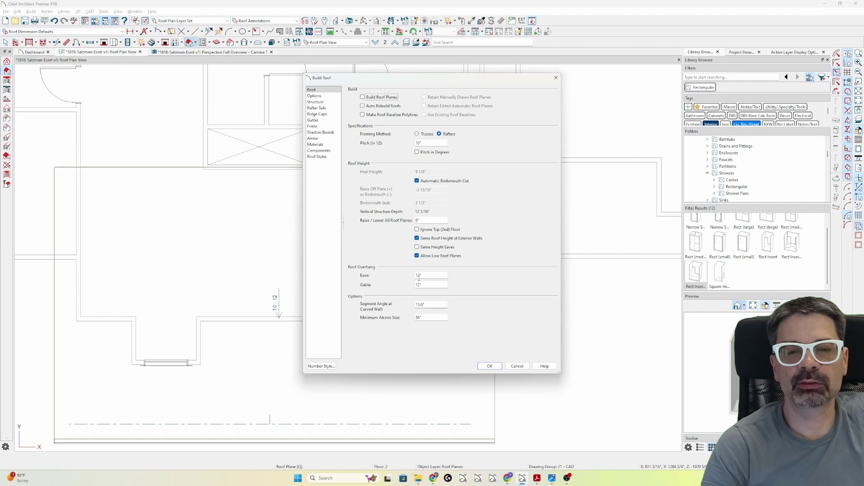
{"action": "left_click", "coordinate": [489, 366]}
- Inspect the layers of the right-hand dormer's outer side wall in the active layer display options
{"action": "scroll", "coordinate": [437, 326], "scroll_direction": "up", "scroll_amount": 3}
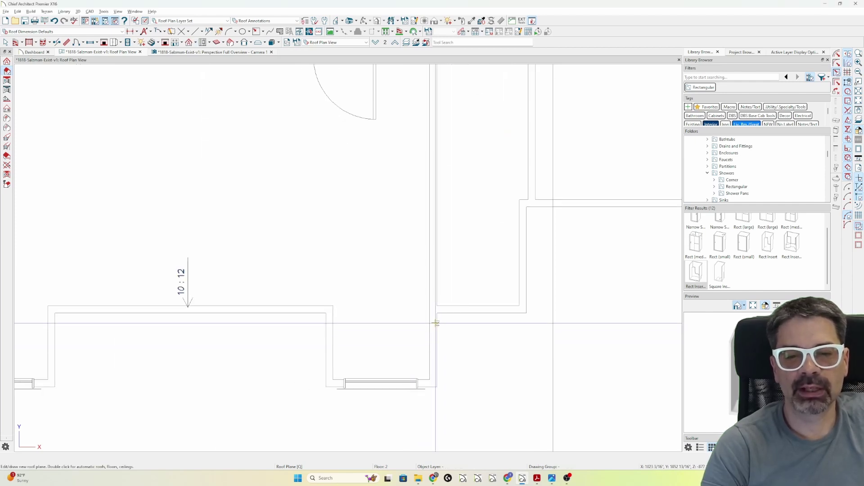
{"action": "left_click_drag", "start_coordinate": [437, 326], "coordinate": [437, 386]}
{"action": "key", "text": "Escape"}
{"action": "left_click", "coordinate": [437, 352]}
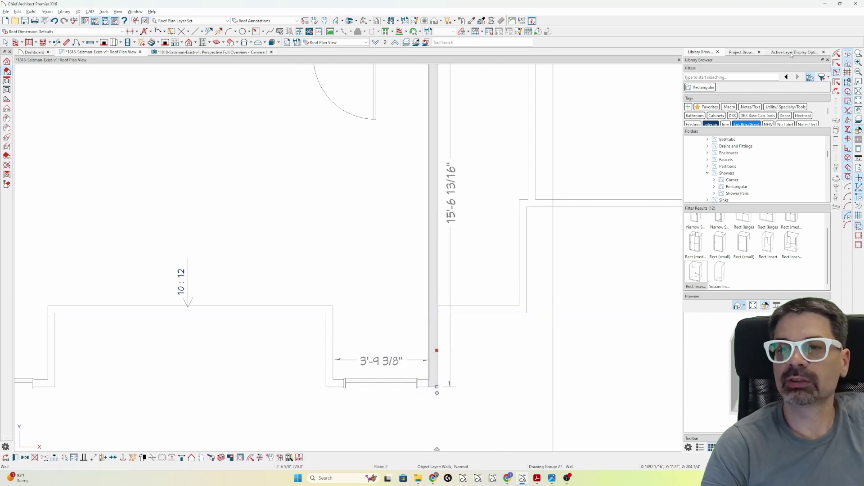
{"action": "left_click", "coordinate": [795, 51]}
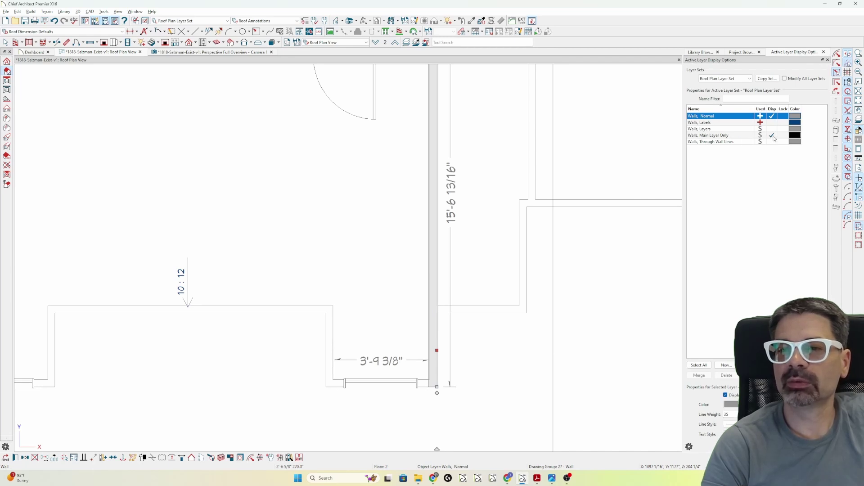
{"action": "key", "text": "Escape"}
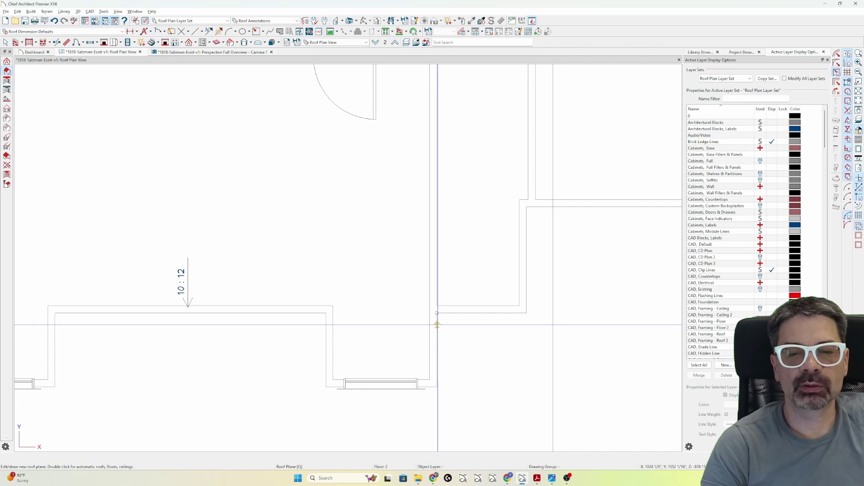
- Draw a 10:12 roof plane over each side wall of the right-hand dormer, sloping outward with baselines over the wall top
{"action": "mouse_move", "coordinate": [437, 323]}
{"action": "left_mouse_down"}
{"action": "mouse_move", "coordinate": [439, 377]}
{"action": "mouse_move", "coordinate": [390, 353]}
{"action": "left_mouse_up"}
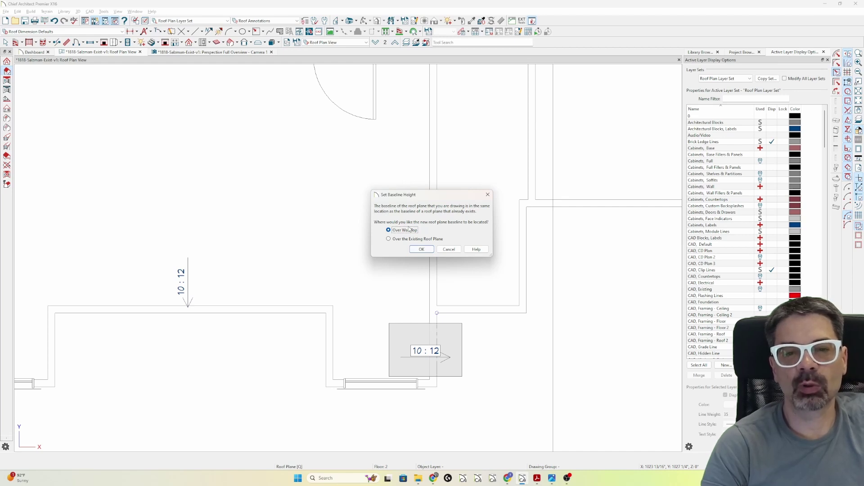
{"action": "left_click", "coordinate": [417, 249]}
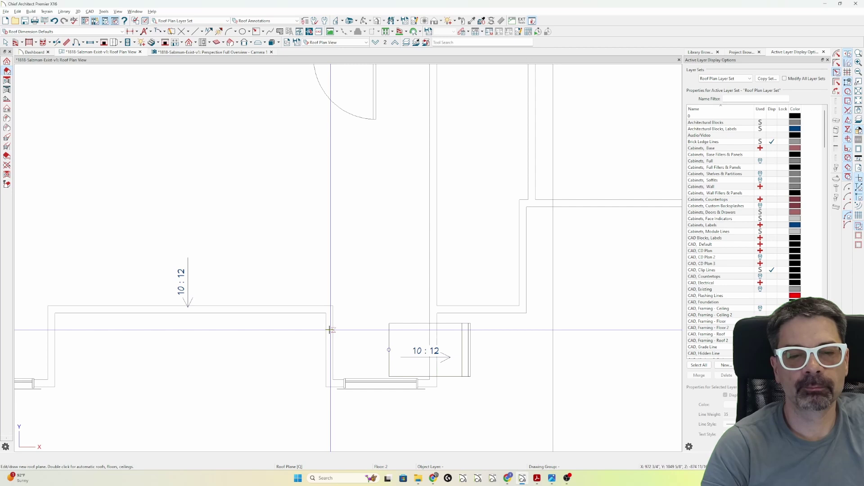
{"action": "left_click_drag", "start_coordinate": [326, 328], "coordinate": [325, 378]}
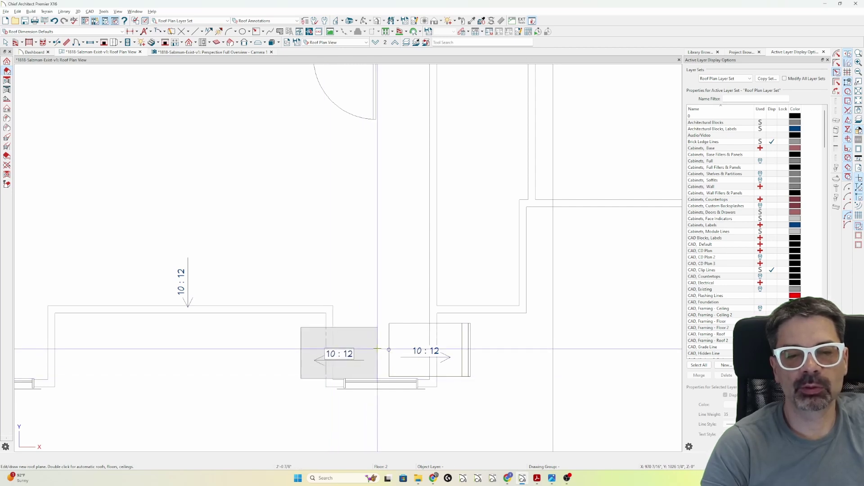
{"action": "left_click", "coordinate": [379, 349]}
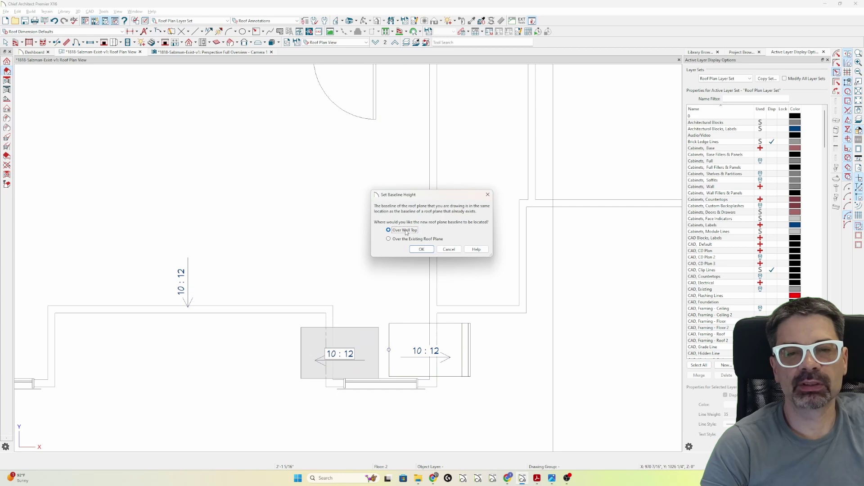
{"action": "left_click", "coordinate": [422, 249]}
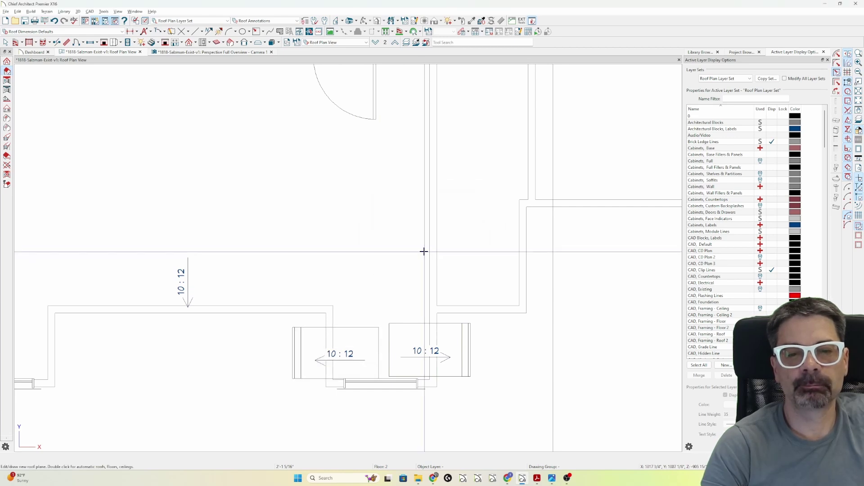
- Bring the dormer's right roof plane to meet the left one at the ridge and extend its front edge past the window wall
{"action": "left_click", "coordinate": [389, 339]}
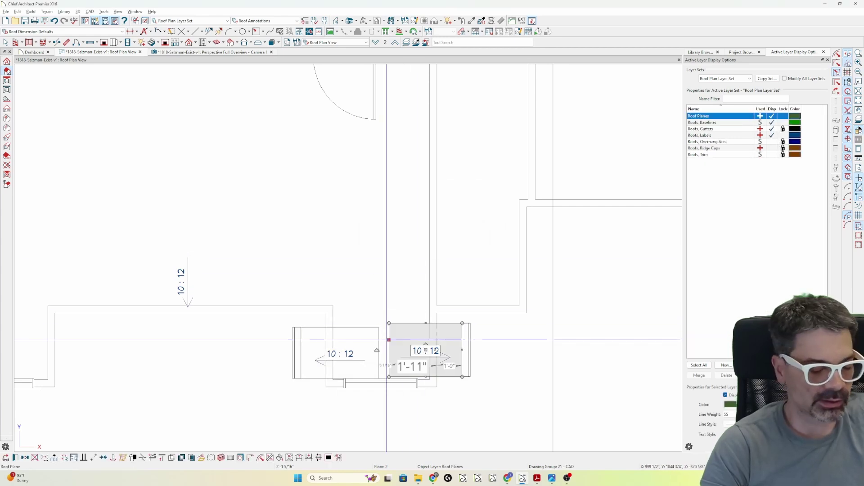
{"action": "left_click_drag", "start_coordinate": [386, 340], "coordinate": [379, 340]}
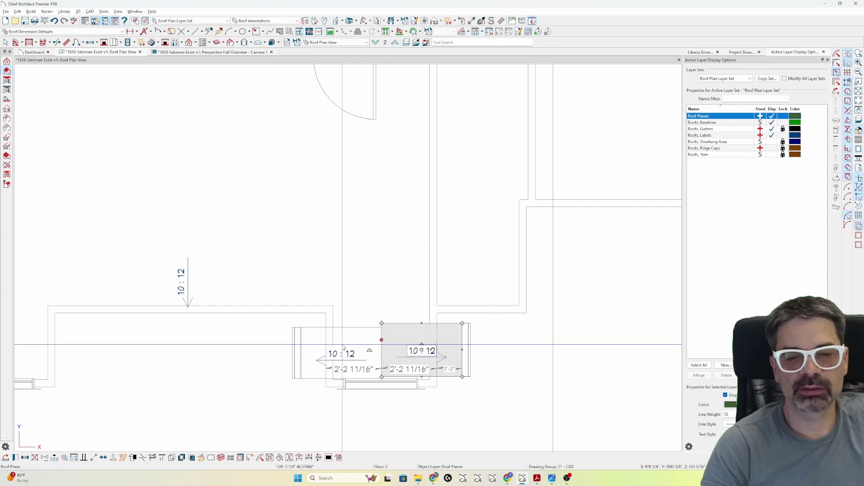
{"action": "left_click_drag", "start_coordinate": [422, 376], "coordinate": [450, 400]}
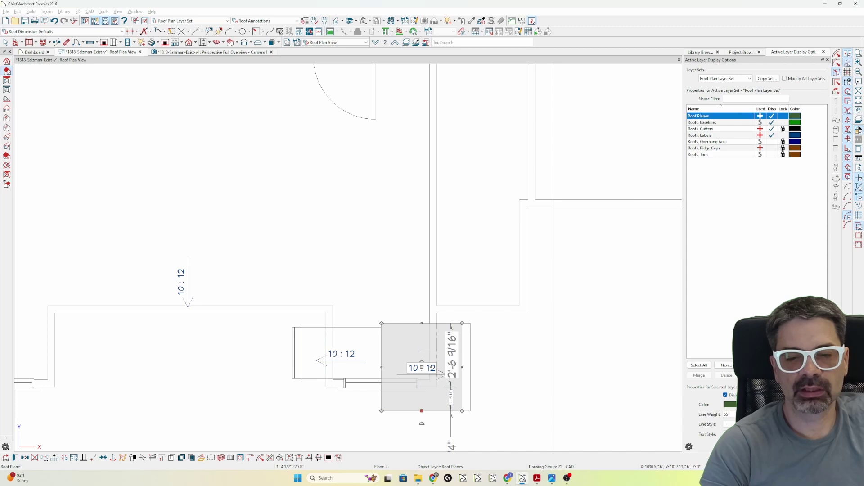
- Extend the dormer's left roof plane past the window wall and set its front overhang to 12 inches
{"action": "left_click", "coordinate": [326, 379]}
{"action": "left_click", "coordinate": [320, 378]}
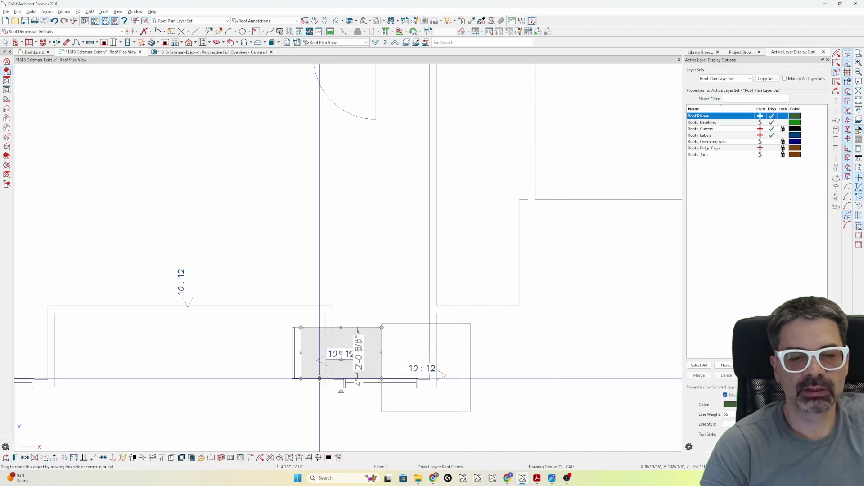
{"action": "left_click_drag", "start_coordinate": [320, 379], "coordinate": [347, 408]}
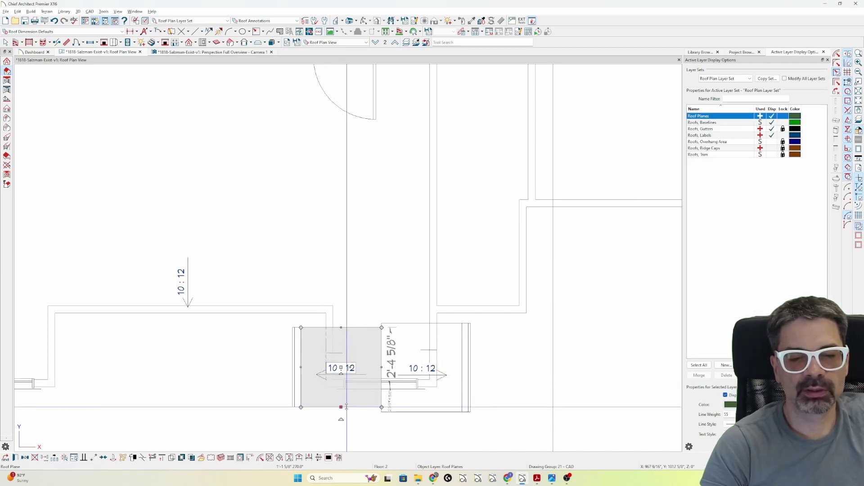
{"action": "left_click", "coordinate": [391, 399]}
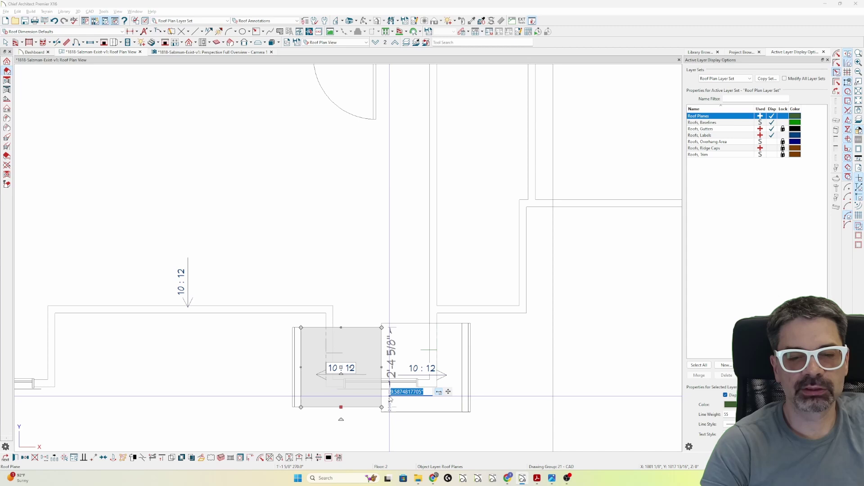
{"action": "type", "text": "12"}
{"action": "key", "text": "Return"}
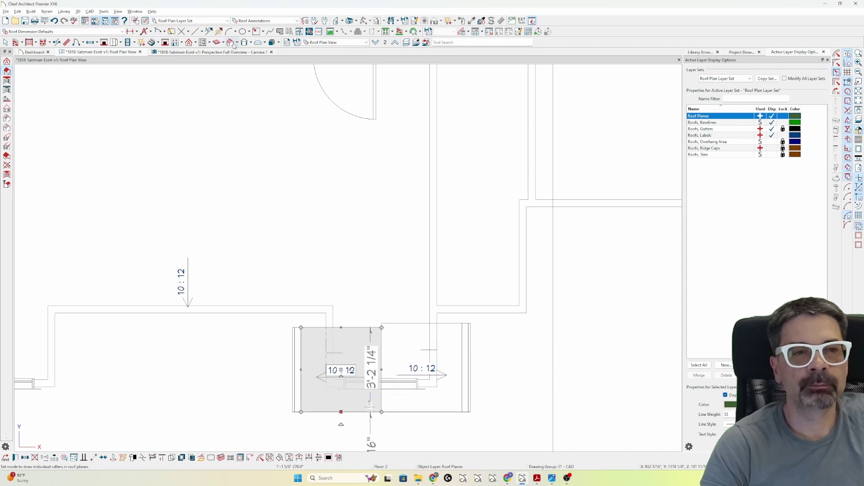
- Draw a rectangular polyline around the dormer footprint, about 3' deep, and convert it to a Hole in Roof / Custom Ceiling
{"action": "left_click", "coordinate": [257, 31]}
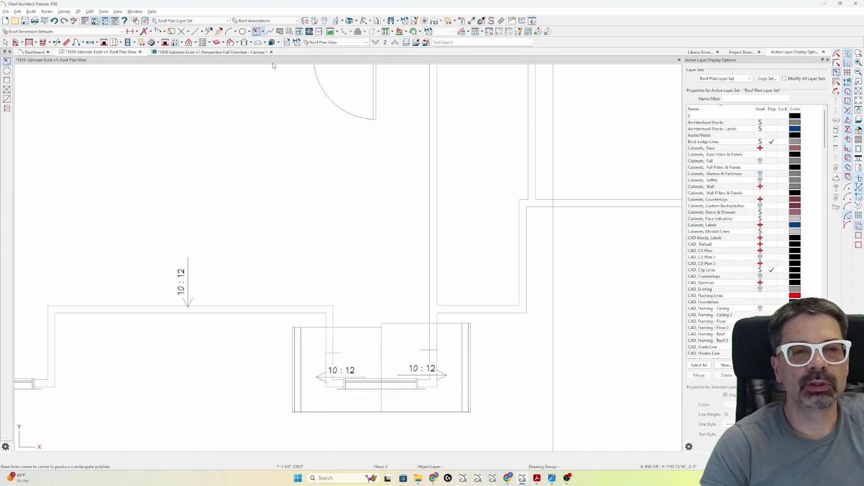
{"action": "mouse_move", "coordinate": [325, 387]}
{"action": "left_mouse_down"}
{"action": "mouse_move", "coordinate": [441, 306]}
{"action": "mouse_move", "coordinate": [437, 313]}
{"action": "left_mouse_up"}
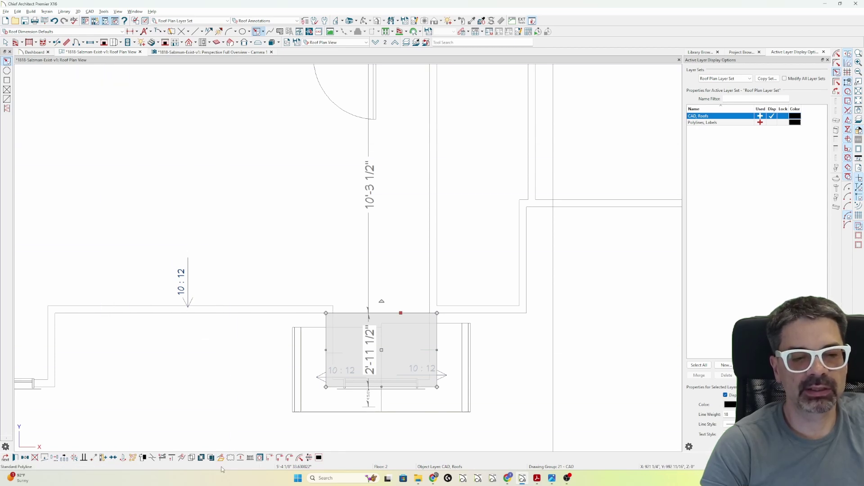
{"action": "left_click", "coordinate": [221, 458]}
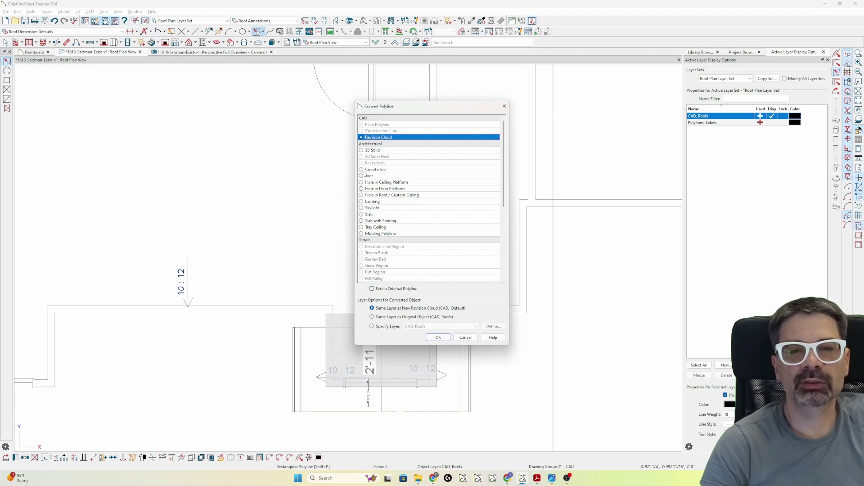
{"action": "left_click", "coordinate": [362, 195]}
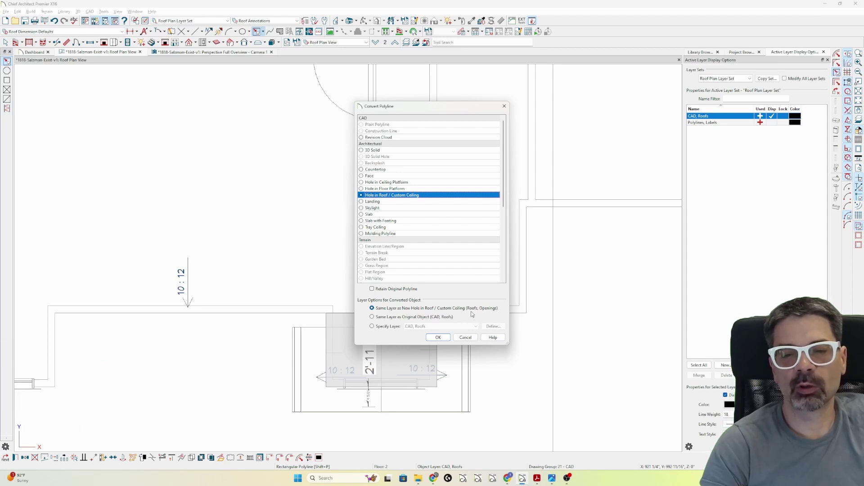
{"action": "left_click", "coordinate": [438, 337]}
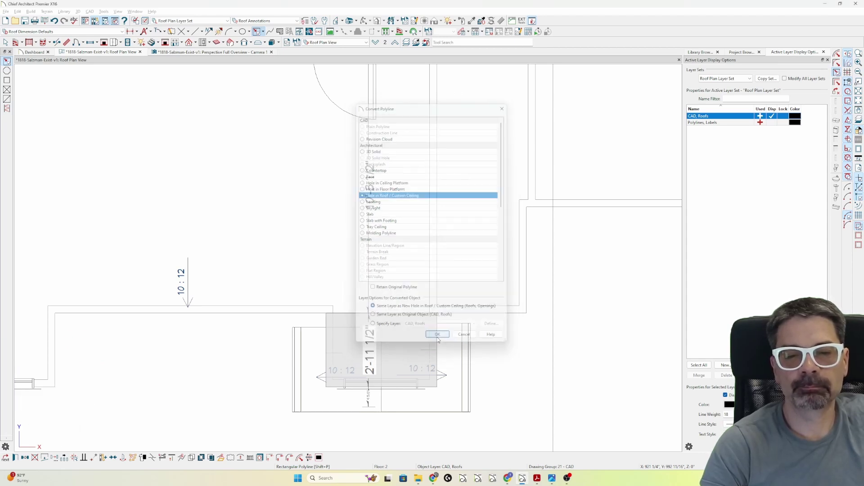
- Extend the hole's rear edge about 1'-8" up the main roof and add a break at its midpoint, pulled back into a peak
{"action": "left_click", "coordinate": [412, 314]}
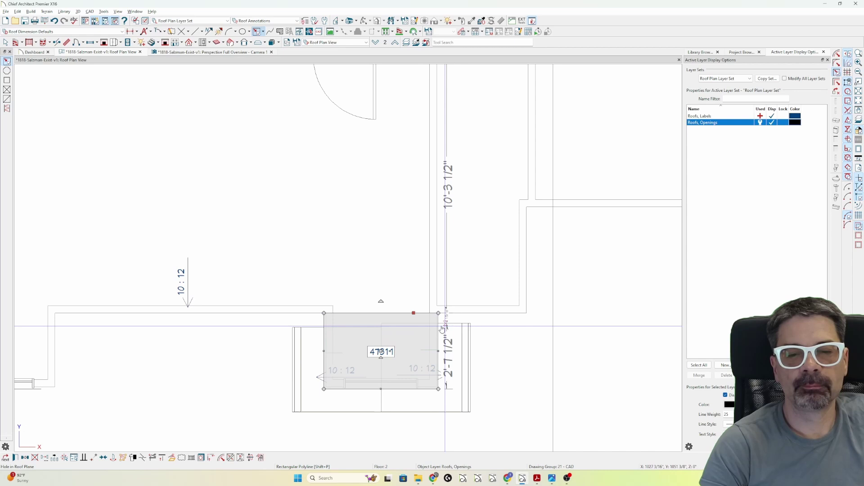
{"action": "left_click_drag", "start_coordinate": [413, 313], "coordinate": [404, 273]}
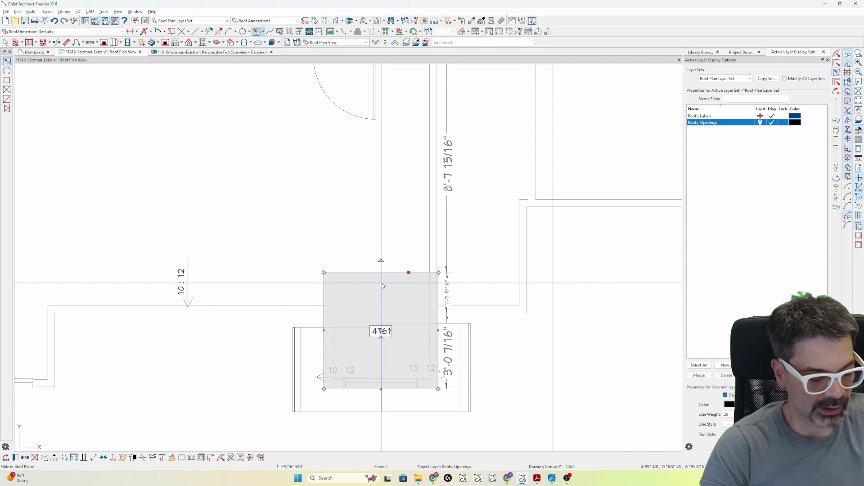
{"action": "key", "text": "Escape"}
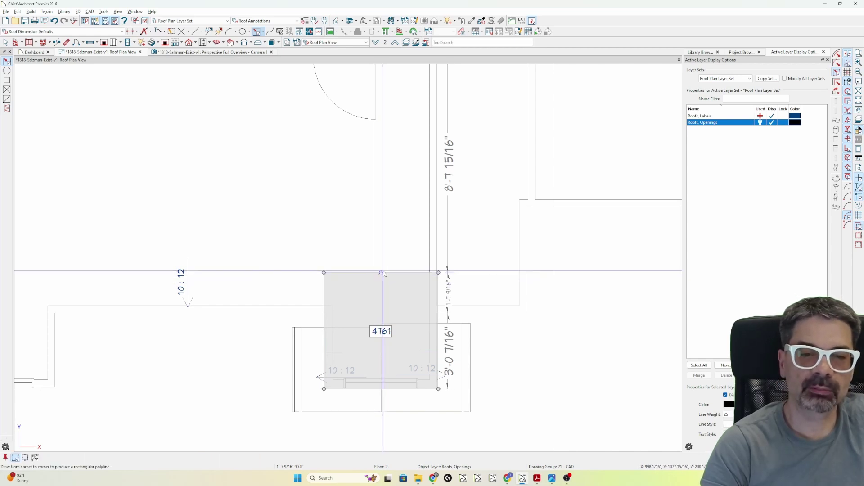
{"action": "left_click", "coordinate": [382, 271]}
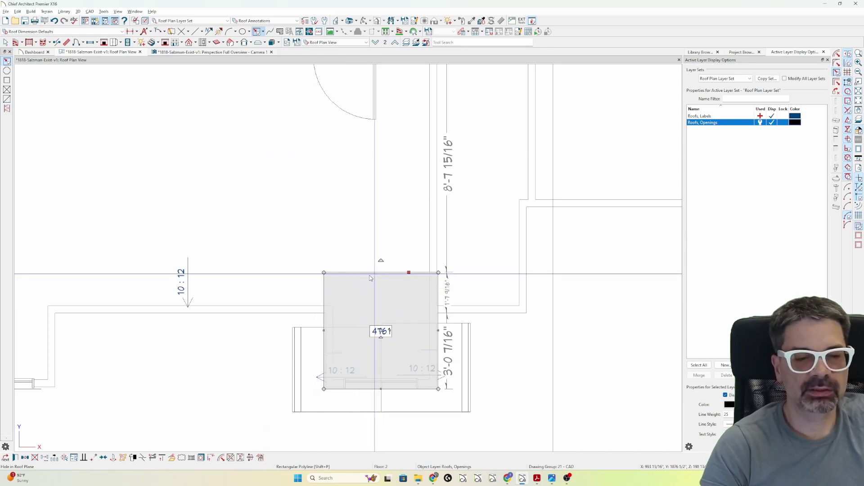
{"action": "left_click", "coordinate": [142, 459]}
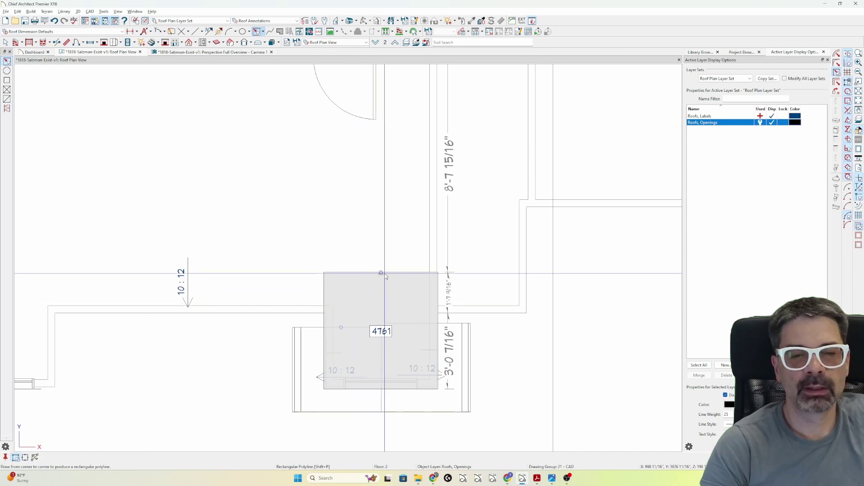
{"action": "left_click_drag", "start_coordinate": [381, 273], "coordinate": [378, 228]}
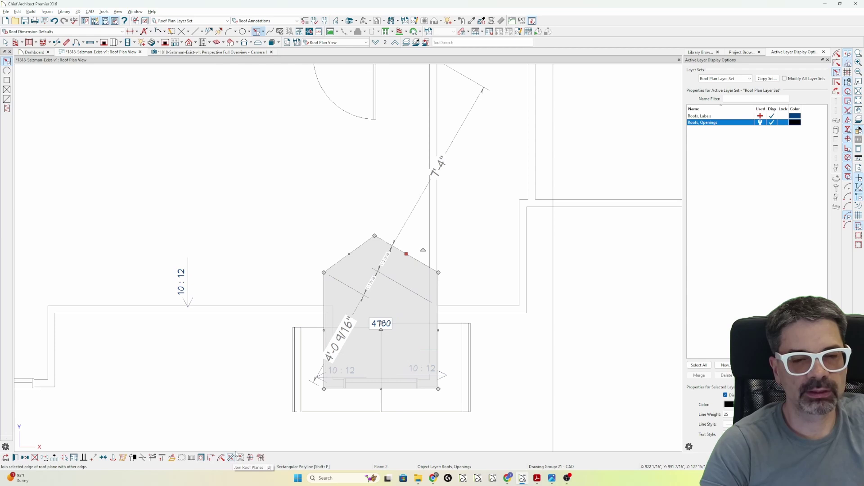
- Join the hole's right angled edge to the dormer's right roof plane with Join Roof Planes
{"action": "left_click", "coordinate": [411, 257]}
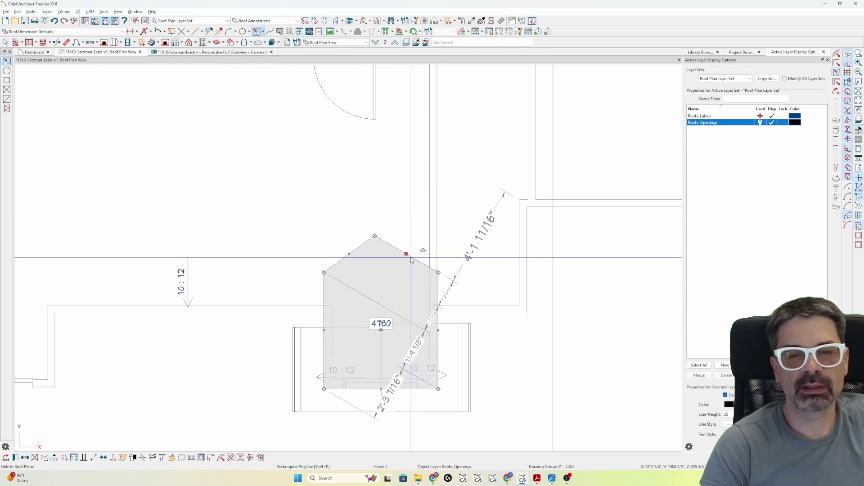
{"action": "right_click", "coordinate": [408, 256]}
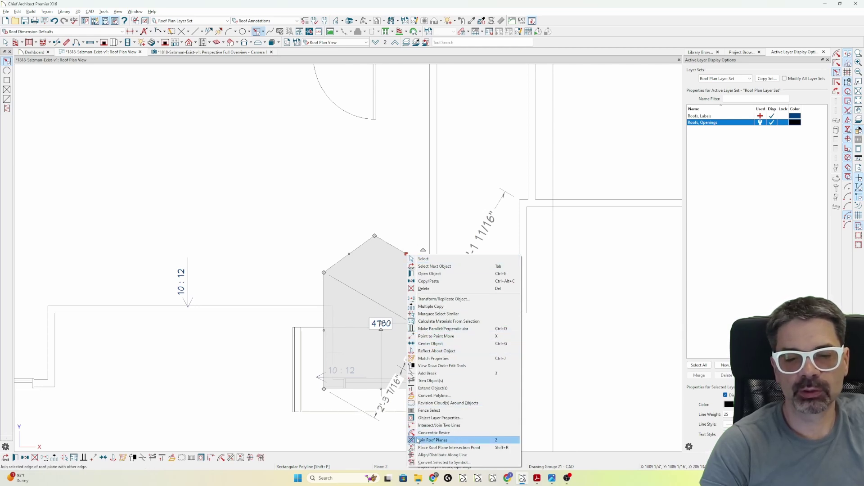
{"action": "left_click", "coordinate": [497, 444]}
{"action": "left_click", "coordinate": [428, 315]}
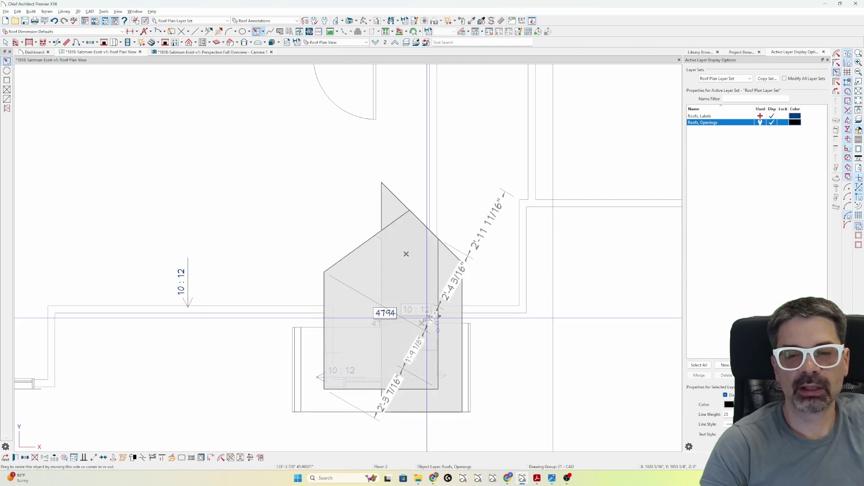
- Join the hole's left angled edge to the dormer's left roof plane with Join Roof Planes
{"action": "mouse_move", "coordinate": [429, 318]}
{"action": "left_mouse_down"}
{"action": "mouse_move", "coordinate": [430, 338]}
{"action": "mouse_move", "coordinate": [426, 324]}
{"action": "left_mouse_up"}
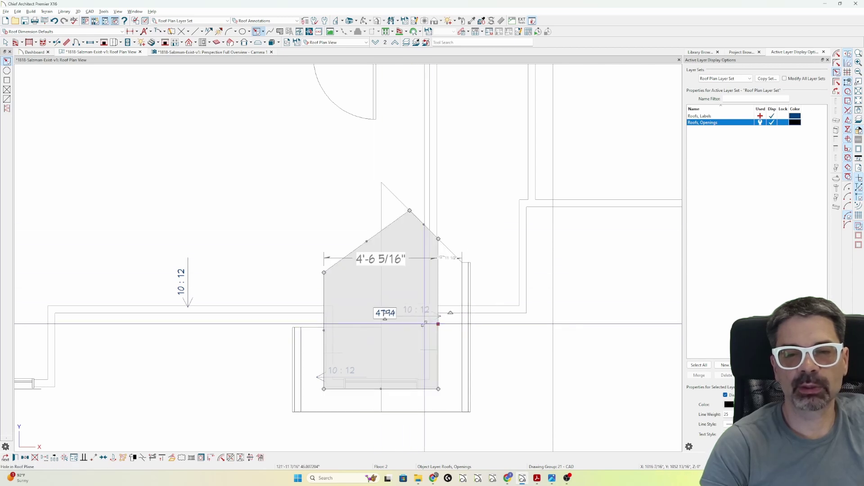
{"action": "left_click", "coordinate": [368, 241]}
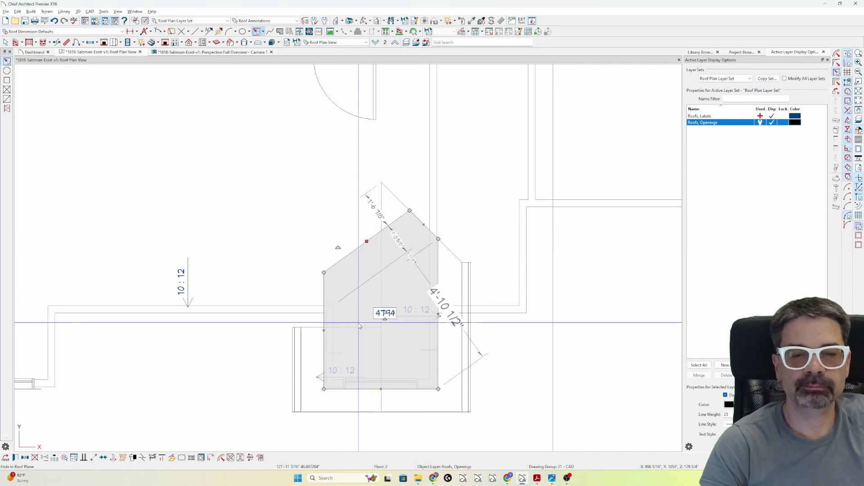
{"action": "key", "text": "2"}
{"action": "left_click_drag", "start_coordinate": [358, 328], "coordinate": [357, 329]}
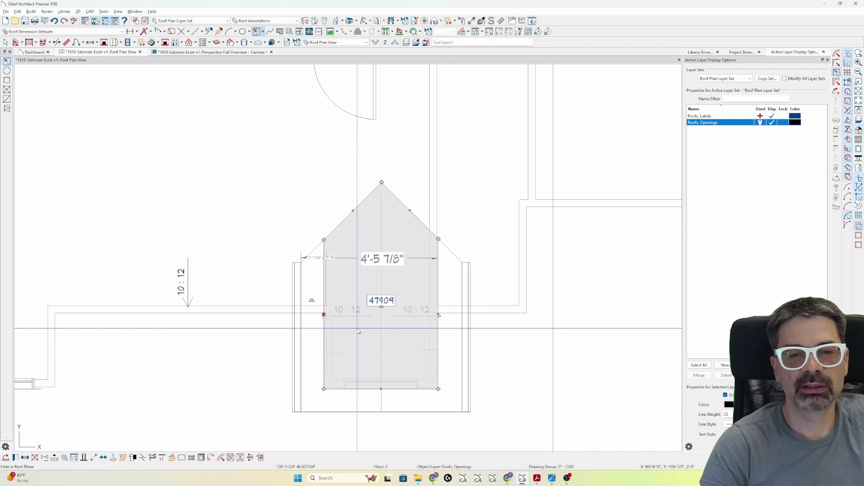
- Inspect the finished dormer in the perspective overview and compare both front windows' size and position specification with the bedroom photo
{"action": "left_click", "coordinate": [228, 53]}
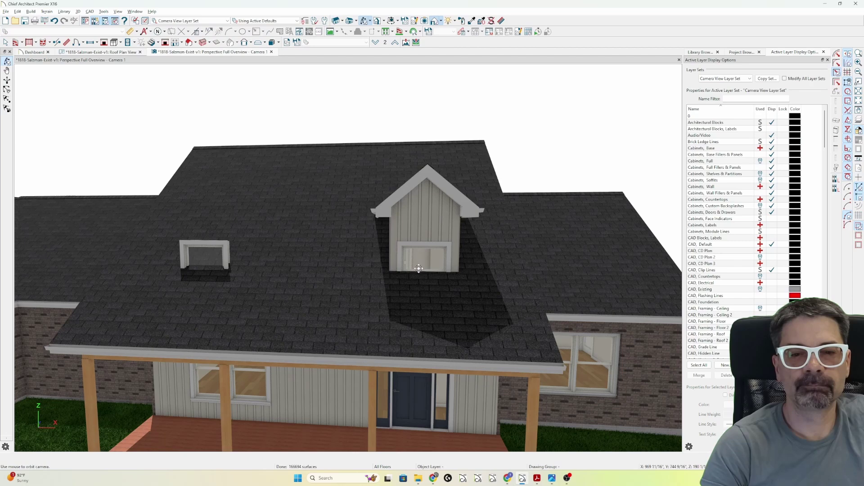
{"action": "left_click_drag", "start_coordinate": [419, 268], "coordinate": [395, 260]}
{"action": "key", "text": "space"}
{"action": "left_click", "coordinate": [394, 259]}
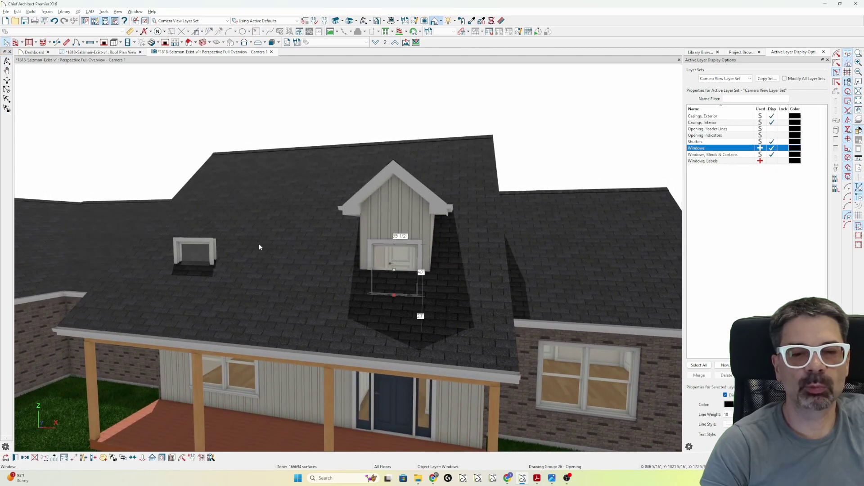
{"action": "left_click", "coordinate": [201, 253], "text": "shift"}
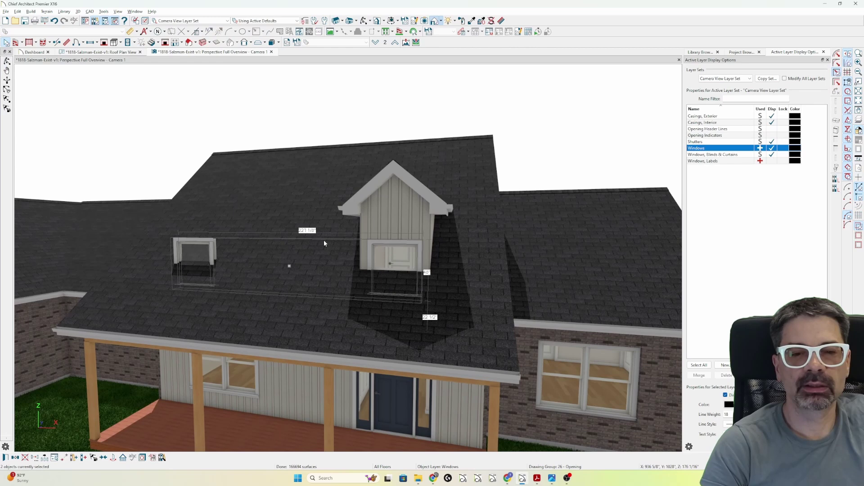
{"action": "double_click", "coordinate": [367, 270]}
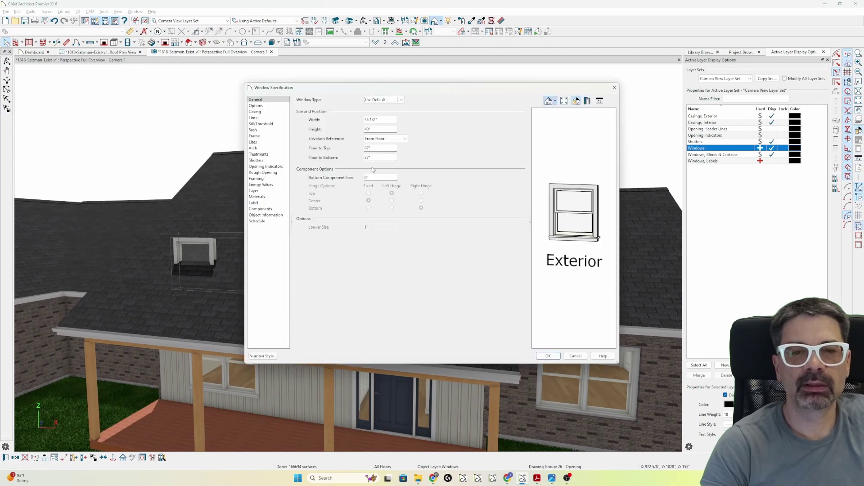
{"action": "left_click", "coordinate": [552, 479]}
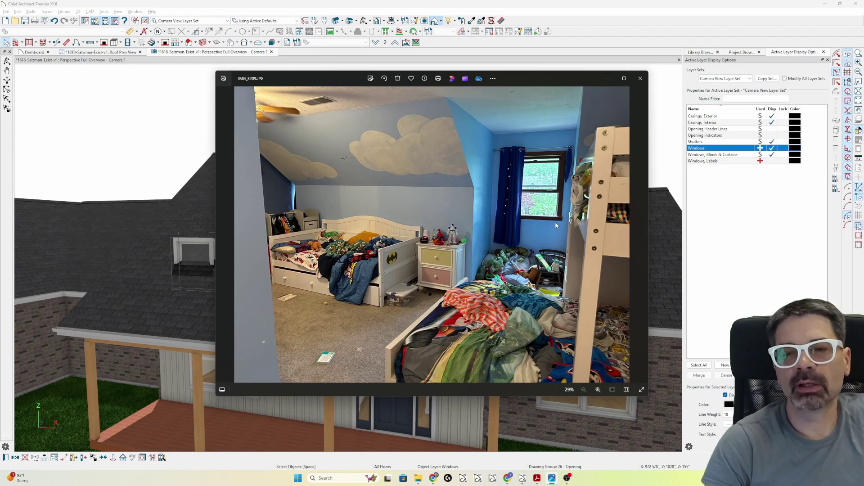
{"action": "left_click", "coordinate": [524, 53]}
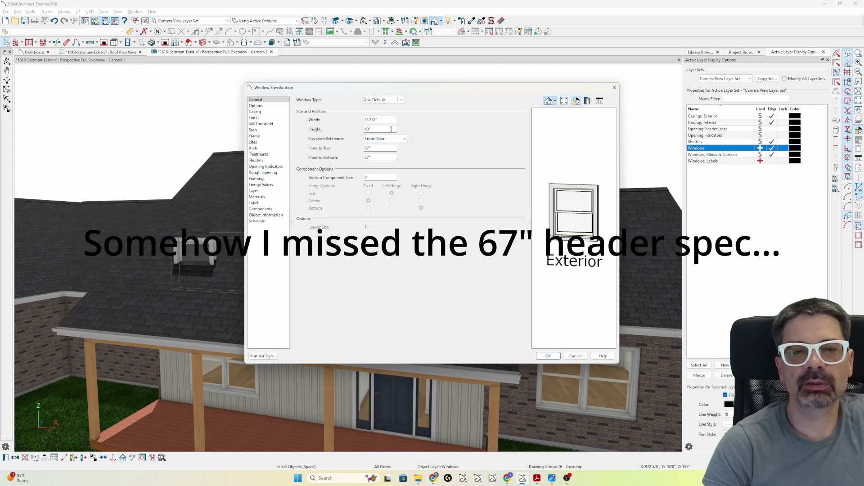
{"action": "left_click", "coordinate": [549, 356]}
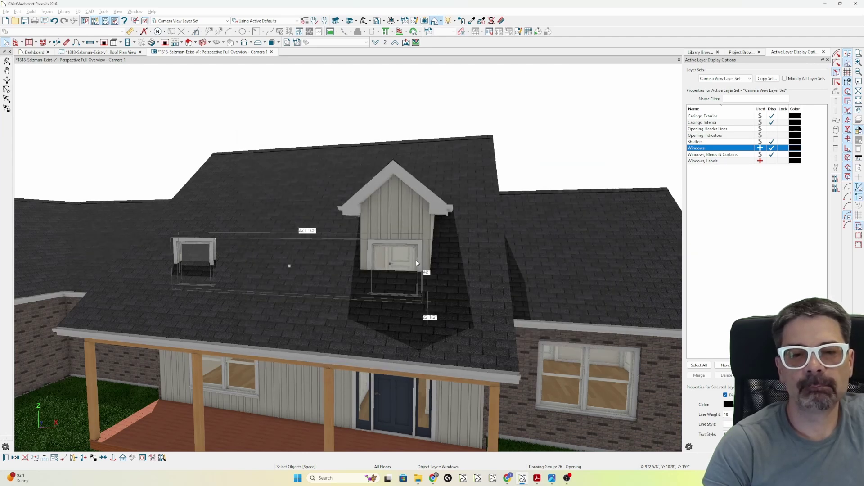
{"action": "left_click", "coordinate": [460, 118]}
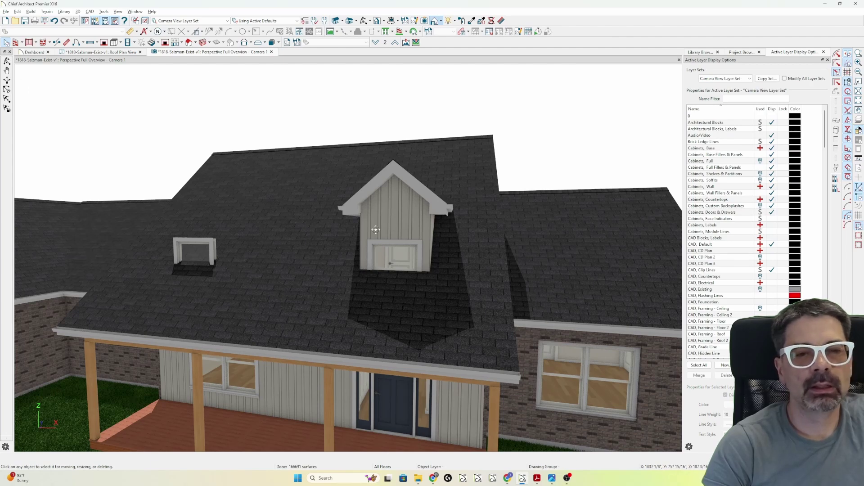
- Identify the dormer's right side wall in the perspective overview, then open Working Plan View, saving the changed Roof Plan View settings
{"action": "middle_click_drag", "start_coordinate": [375, 230], "coordinate": [402, 237]}
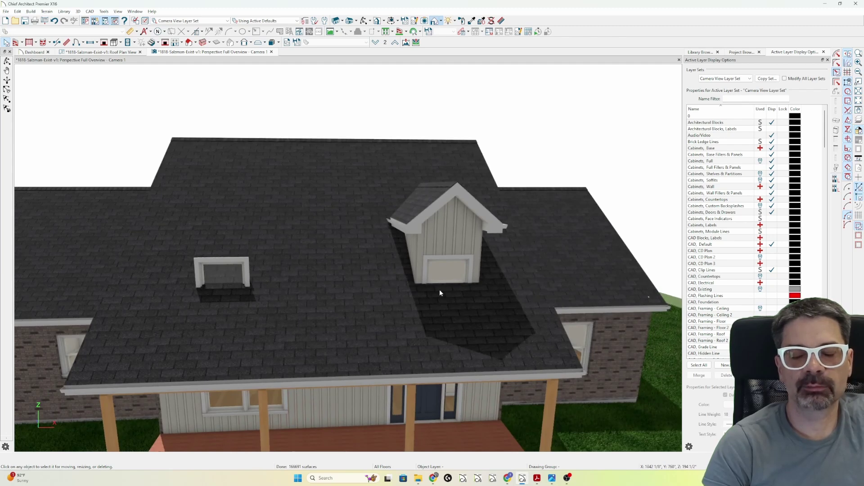
{"action": "middle_click_drag", "start_coordinate": [448, 284], "coordinate": [391, 277]}
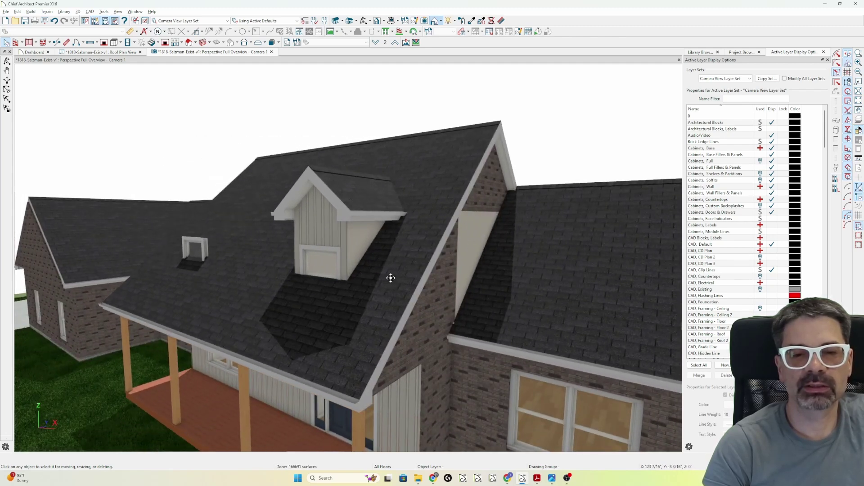
{"action": "left_click", "coordinate": [365, 231]}
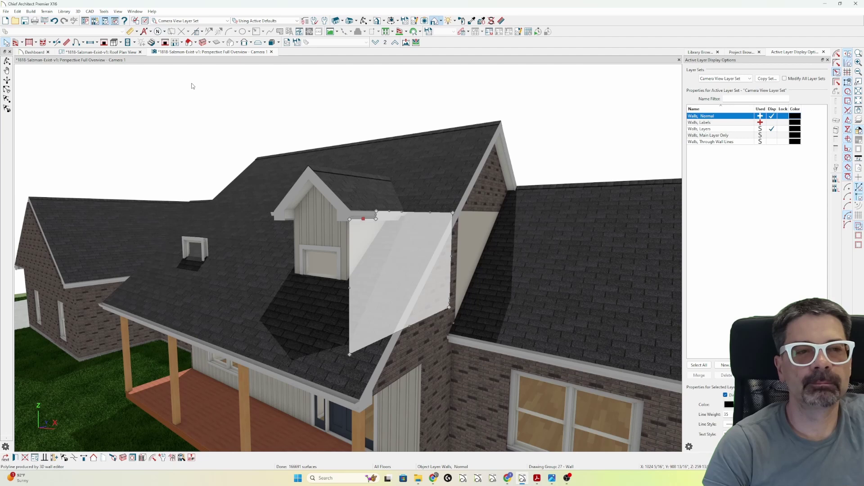
{"action": "left_click", "coordinate": [106, 53]}
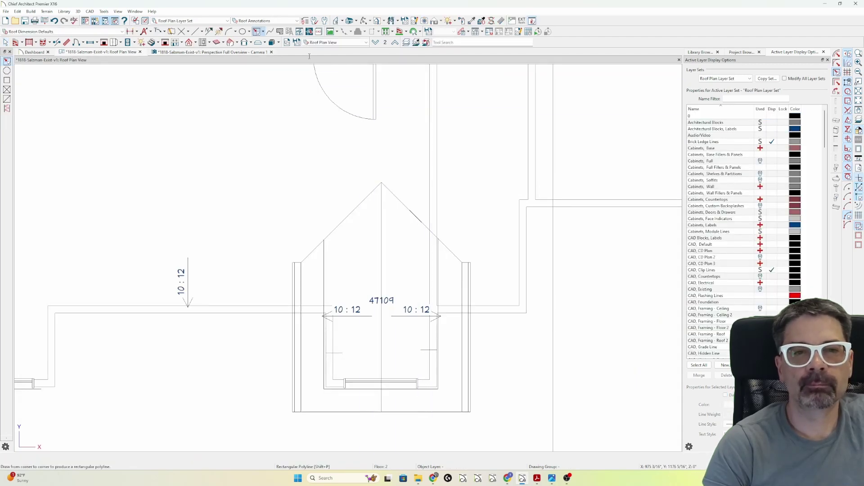
{"action": "left_click", "coordinate": [331, 43]}
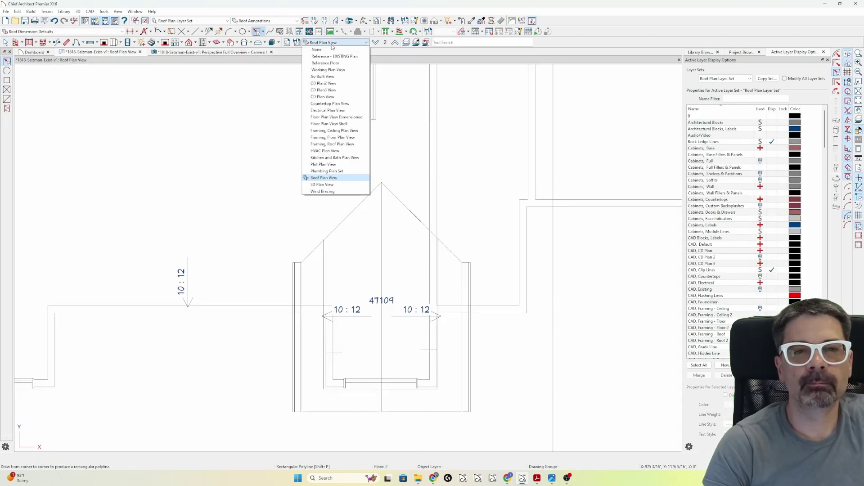
{"action": "left_click", "coordinate": [335, 70]}
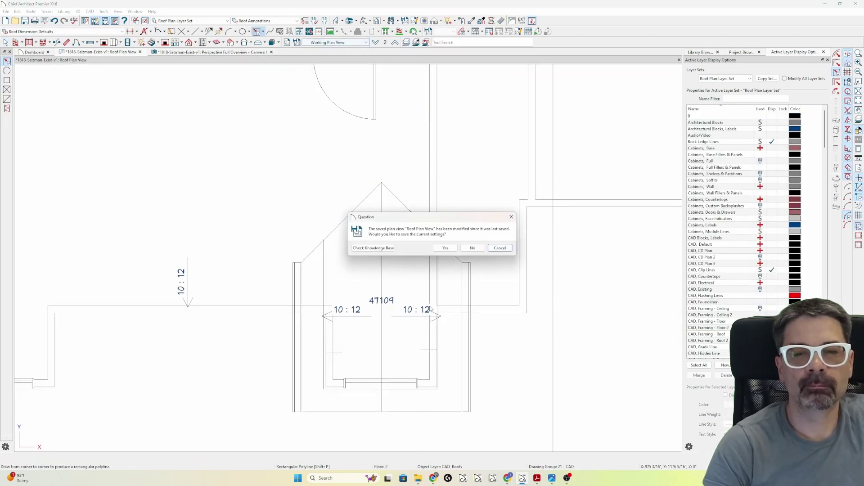
{"action": "left_click", "coordinate": [450, 247]}
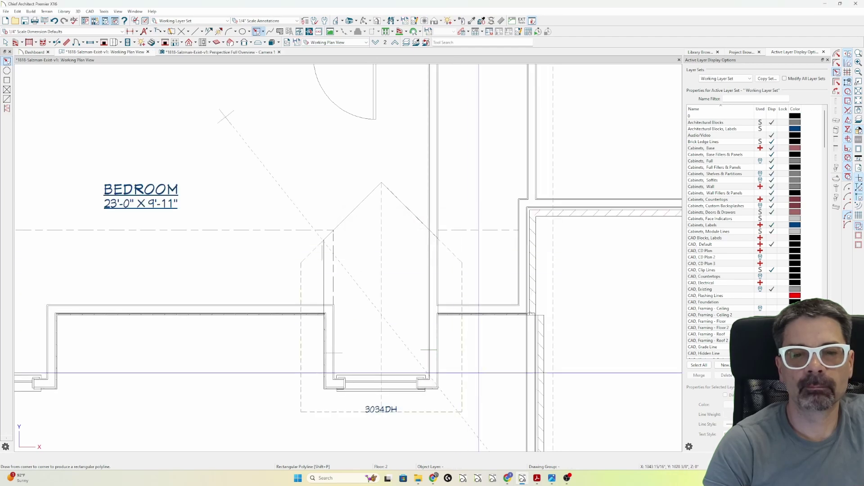
- Break the dormer's long right side wall in line with the bedroom's front knee wall and select the short front segment
{"action": "left_click", "coordinate": [437, 353]}
{"action": "scroll", "coordinate": [560, 343], "scroll_direction": "down", "scroll_amount": 1}
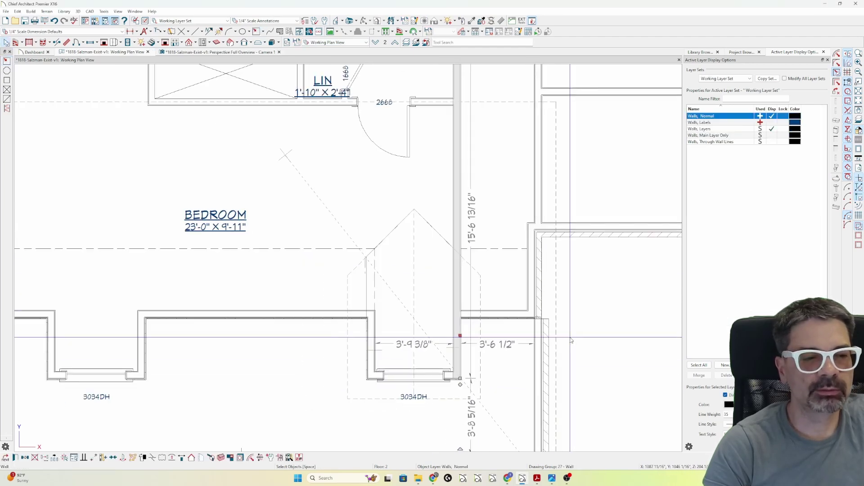
{"action": "key", "text": "ctrl+b"}
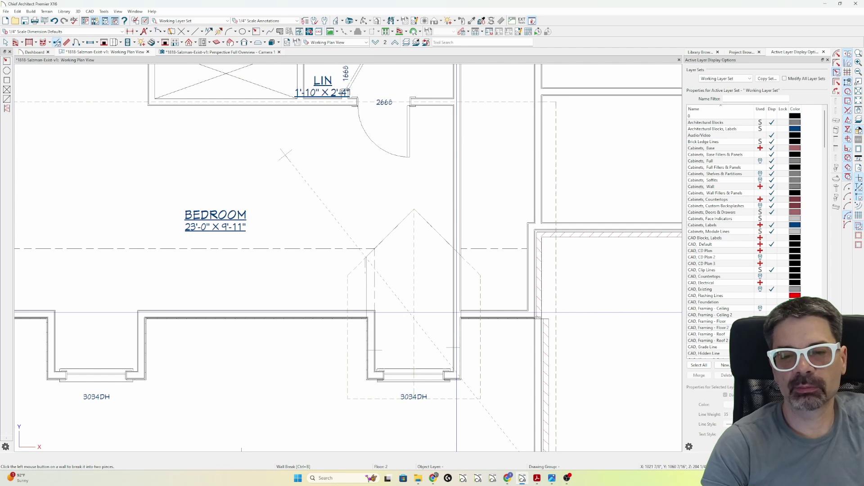
{"action": "left_click", "coordinate": [459, 338]}
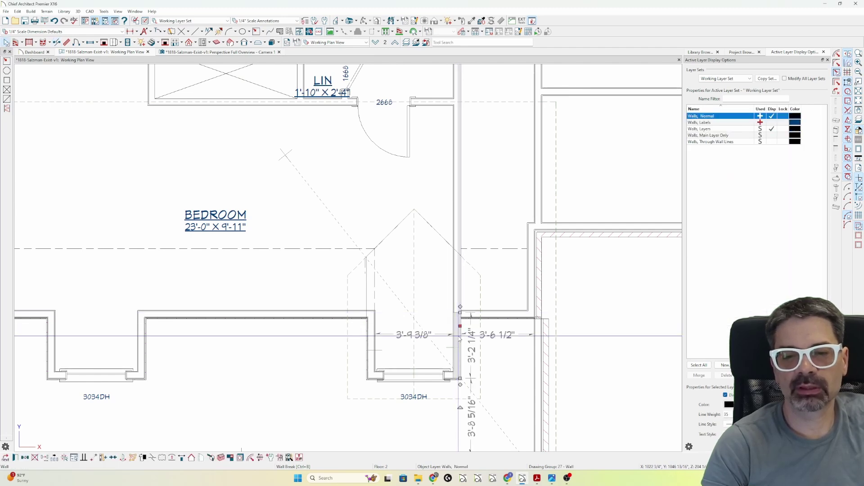
- Set the wall type of the dormer's short right side wall segment to Siding-4-Exist, B&B
{"action": "double_click", "coordinate": [459, 339]}
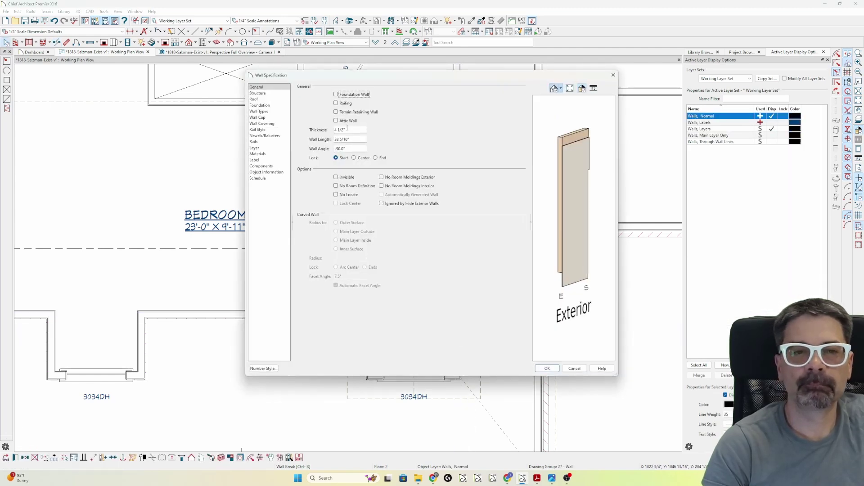
{"action": "left_click", "coordinate": [263, 111]}
{"action": "left_click", "coordinate": [405, 95]}
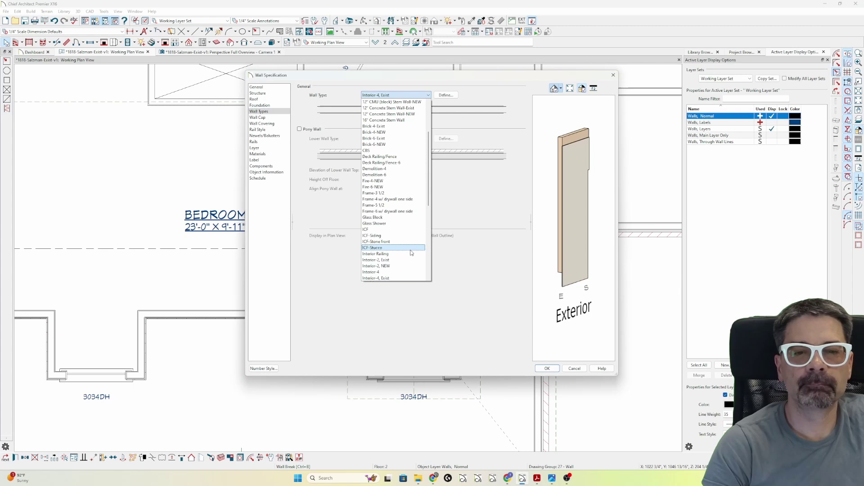
{"action": "scroll", "coordinate": [410, 250], "scroll_direction": "down", "scroll_amount": 2}
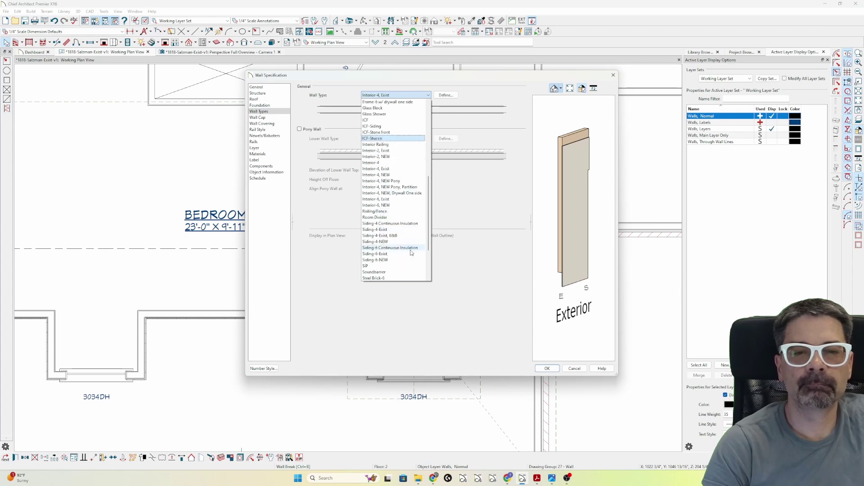
{"action": "left_click", "coordinate": [396, 234]}
{"action": "left_click", "coordinate": [545, 368]}
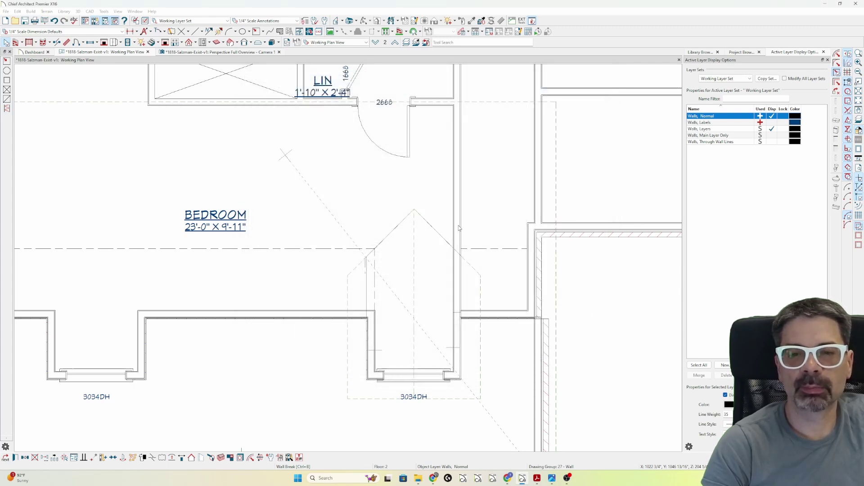
- Examine the dormer's side wall siding and roof from several angles in the perspective overview
{"action": "left_click", "coordinate": [247, 52]}
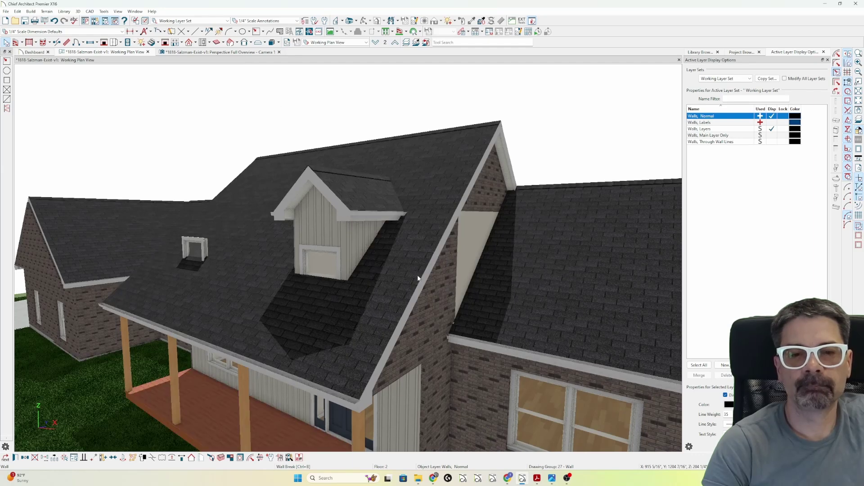
{"action": "left_click_drag", "start_coordinate": [328, 254], "coordinate": [347, 255]}
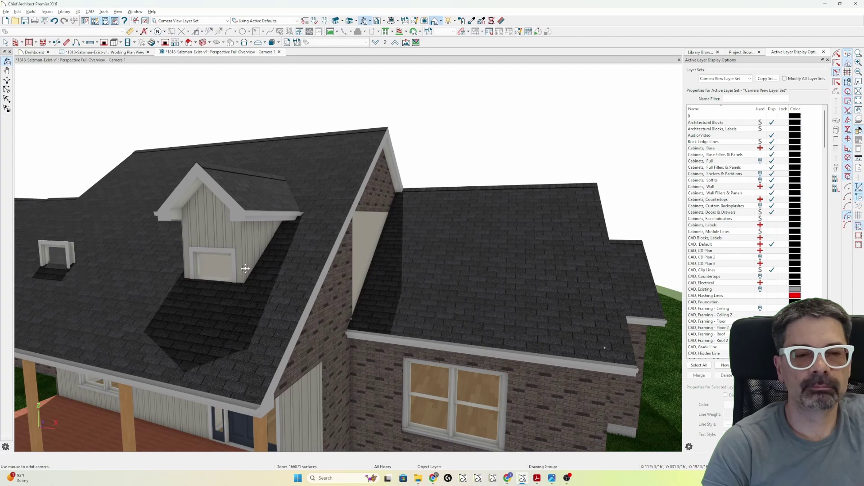
{"action": "left_click_drag", "start_coordinate": [245, 269], "coordinate": [295, 259]}
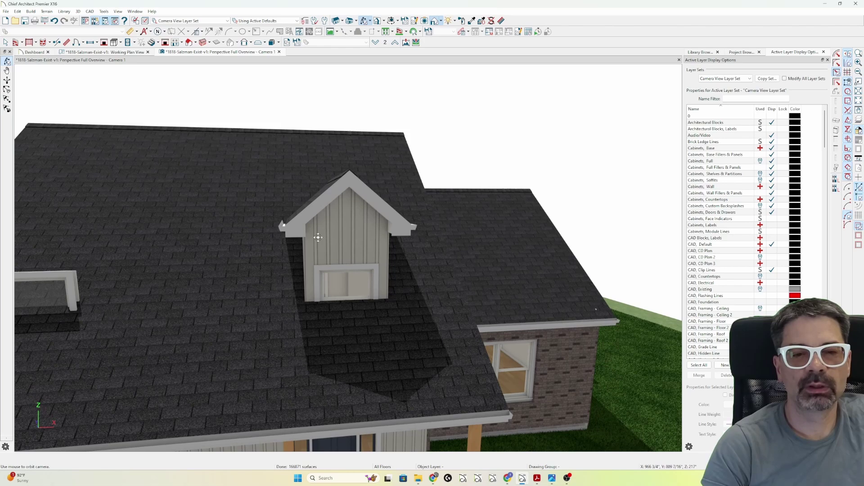
{"action": "left_click_drag", "start_coordinate": [304, 231], "coordinate": [142, 79]}
- Place a Full Camera in the bedroom aimed at the dormer window and raise the window through its Floor to Top height
{"action": "left_click", "coordinate": [127, 52]}
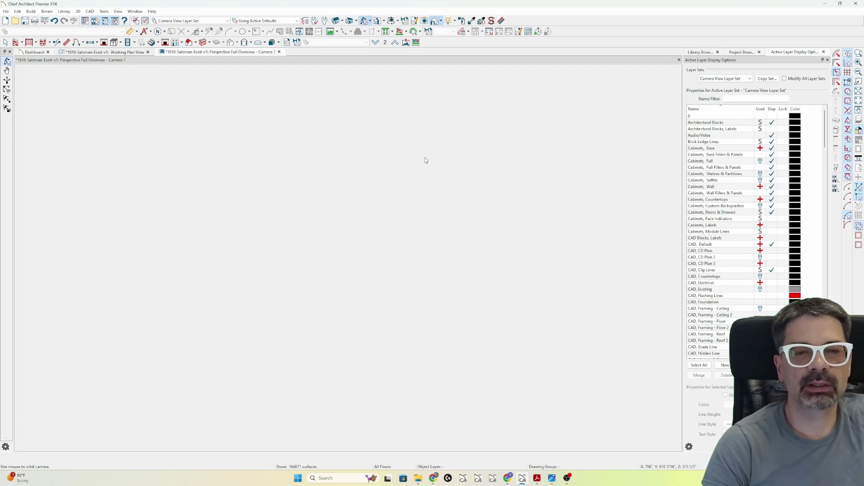
{"action": "mouse_move", "coordinate": [270, 154]}
{"action": "left_mouse_down"}
{"action": "mouse_move", "coordinate": [405, 260]}
{"action": "mouse_move", "coordinate": [409, 273]}
{"action": "mouse_move", "coordinate": [452, 289]}
{"action": "mouse_move", "coordinate": [305, 286]}
{"action": "mouse_move", "coordinate": [342, 285]}
{"action": "left_mouse_up"}
{"action": "left_click", "coordinate": [327, 279]}
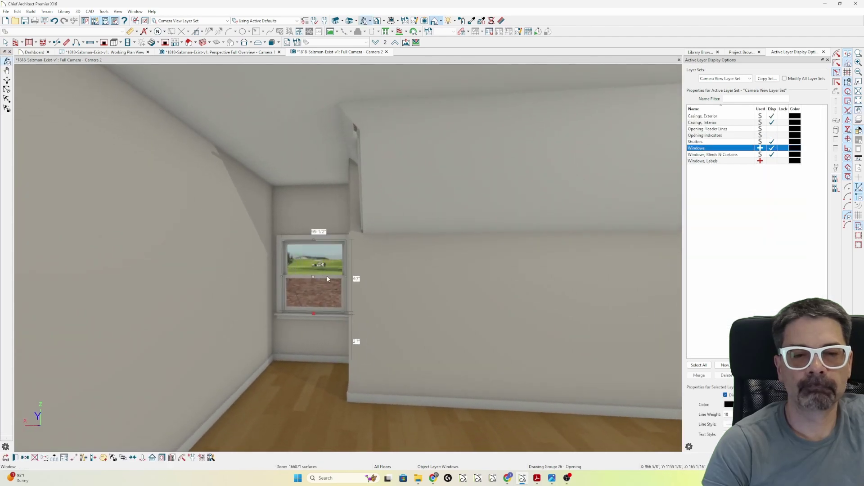
{"action": "double_click", "coordinate": [311, 315]}
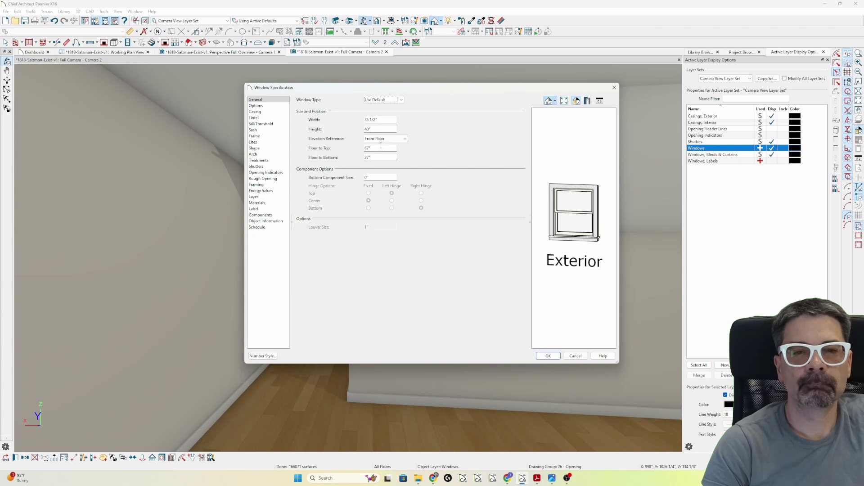
{"action": "key", "text": "Return"}
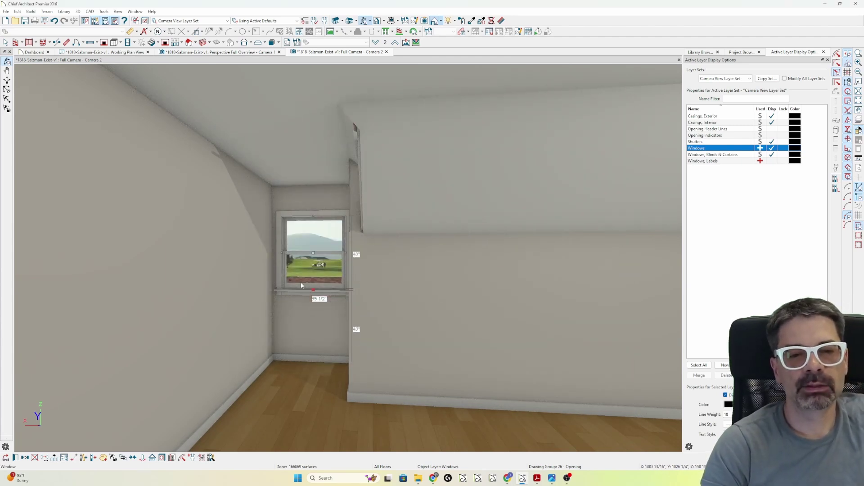
{"action": "key", "text": "Escape"}
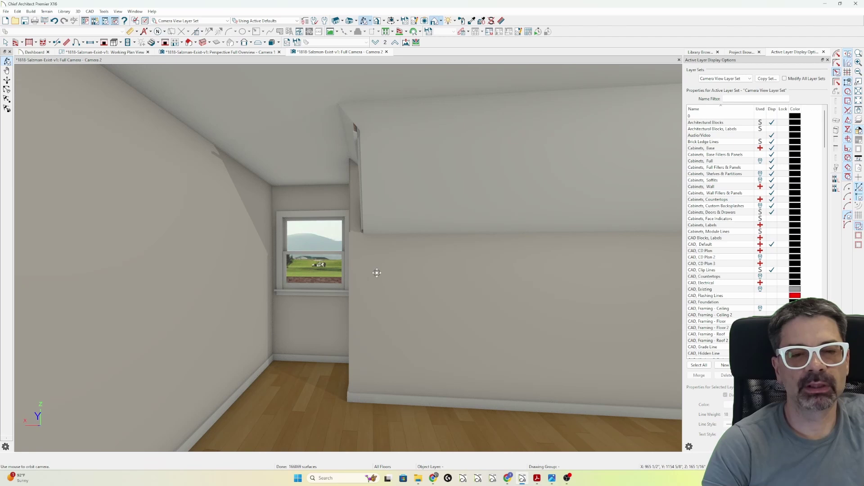
- Turn the bedroom camera toward the other dormer and set its window's Floor to Top height to 80"
{"action": "middle_click_drag", "start_coordinate": [405, 273], "coordinate": [376, 272]}
{"action": "left_click_drag", "start_coordinate": [377, 272], "coordinate": [458, 306]}
{"action": "left_click", "coordinate": [456, 309]}
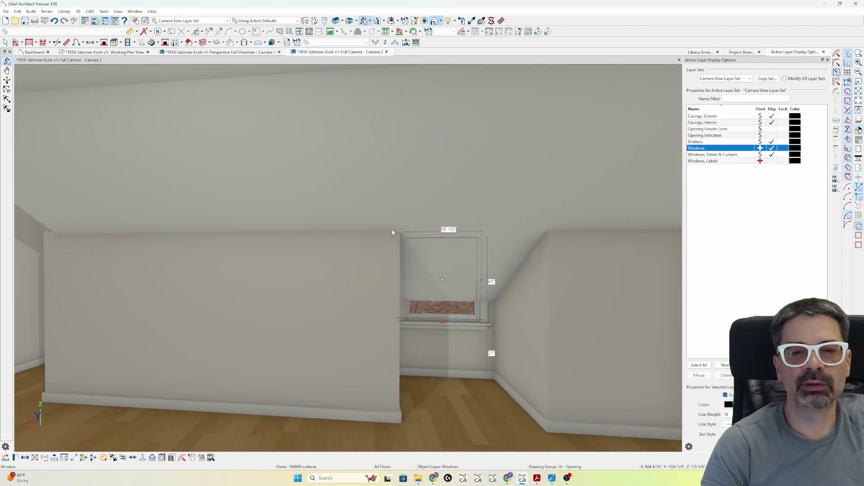
{"action": "key", "text": "ctrl+e"}
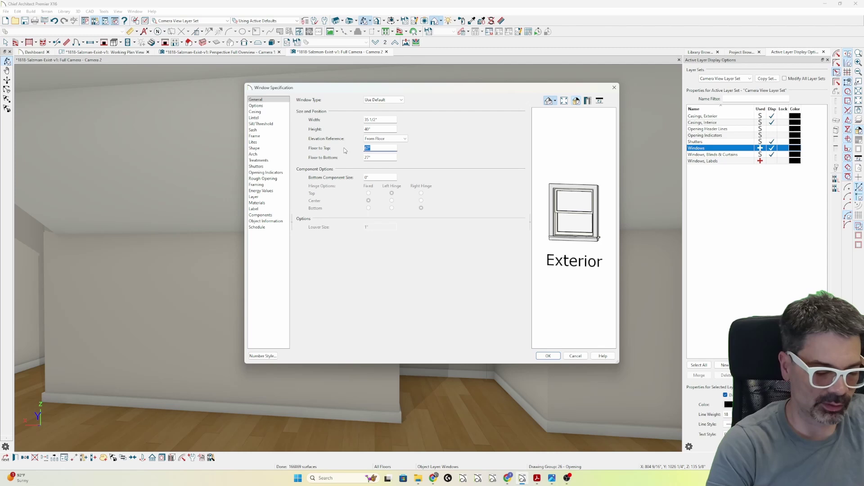
{"action": "type", "text": "80"}
{"action": "key", "text": "Return"}
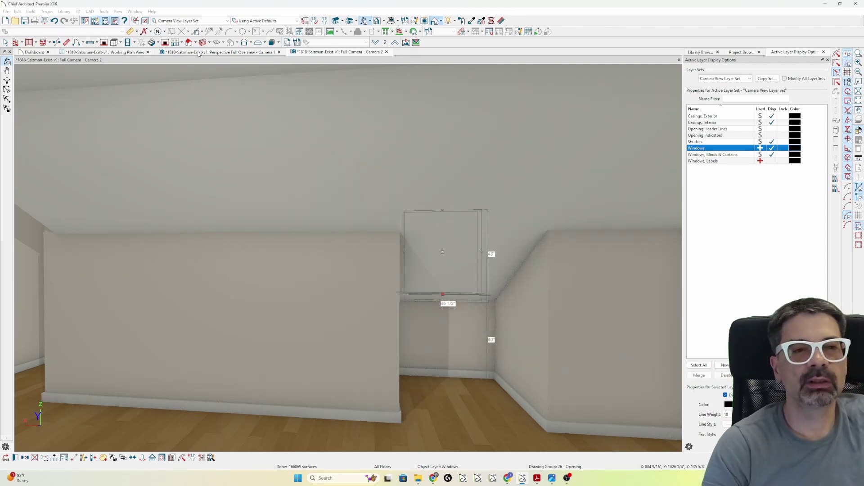
- In the working plan, outline the left dormer with a rectangular polyline and convert it to a Hole in Roof / Custom Ceiling
{"action": "left_click", "coordinate": [119, 52]}
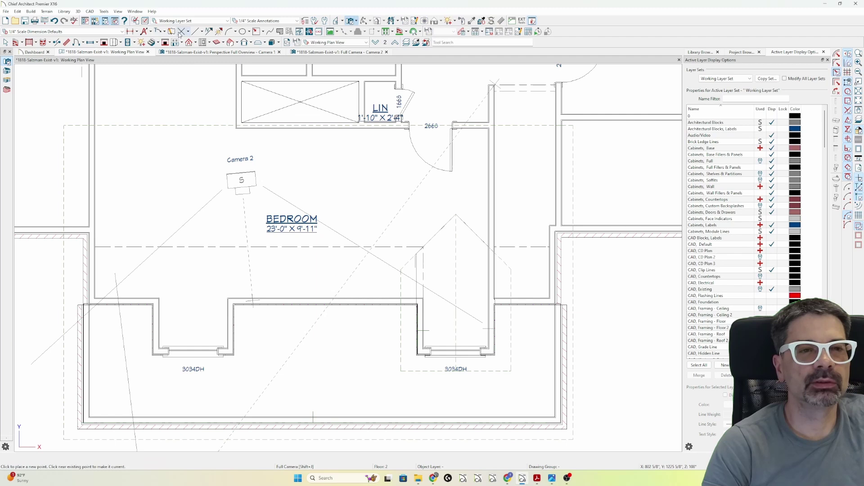
{"action": "left_click", "coordinate": [256, 31]}
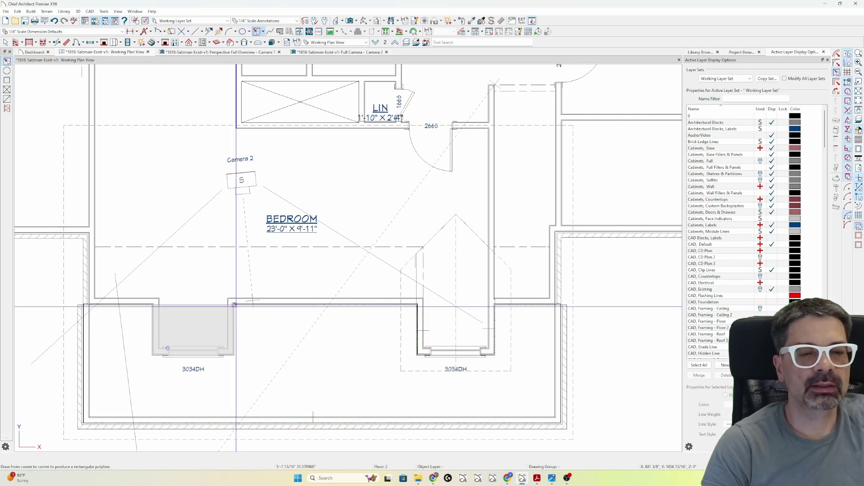
{"action": "left_click_drag", "start_coordinate": [235, 305], "coordinate": [152, 355]}
{"action": "double_click", "coordinate": [209, 309]}
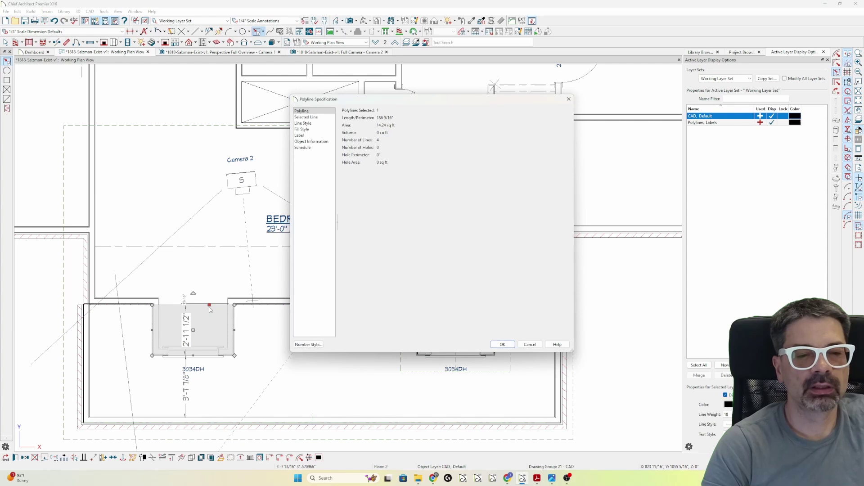
{"action": "key", "text": "Escape"}
{"action": "left_click", "coordinate": [221, 457]}
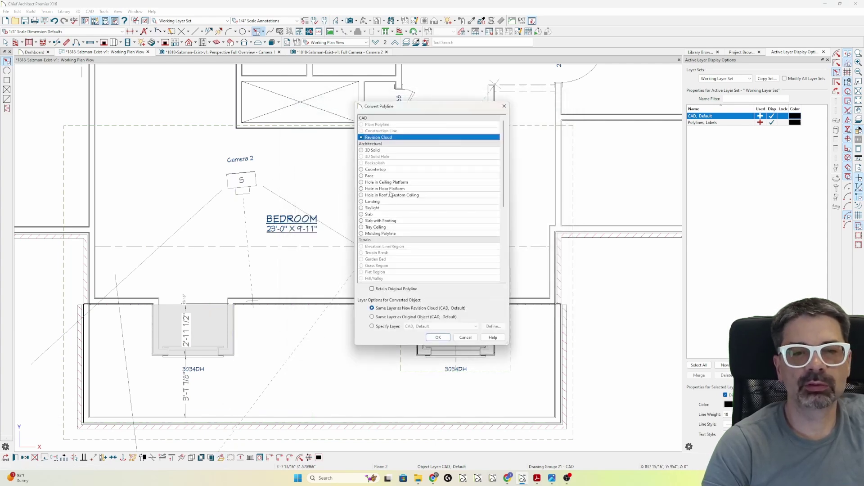
{"action": "left_click", "coordinate": [361, 195]}
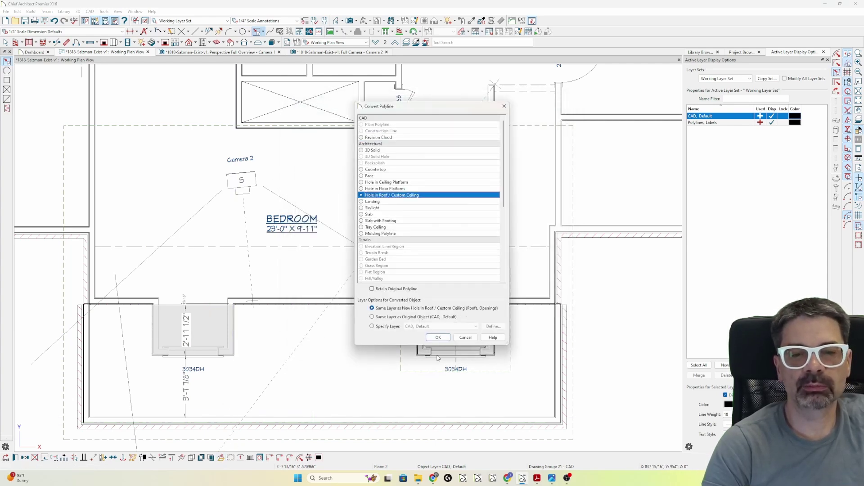
{"action": "left_click", "coordinate": [439, 337]}
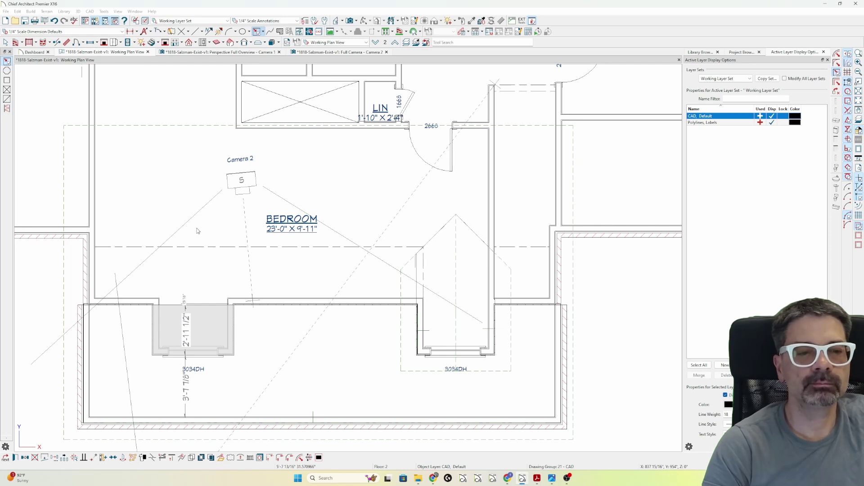
- Extend the roof hole's back edge about 2'-9" past the knee wall into the bedroom
{"action": "double_click", "coordinate": [206, 312]}
{"action": "key", "text": "Escape"}
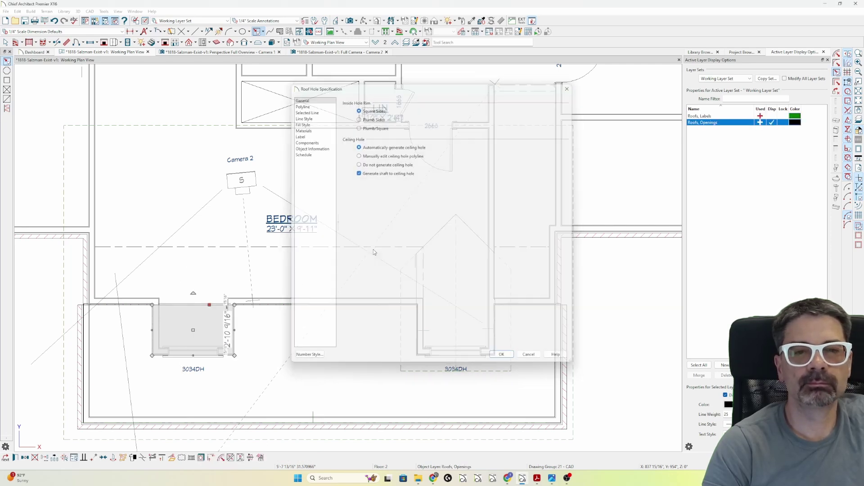
{"action": "left_click_drag", "start_coordinate": [208, 304], "coordinate": [207, 257]}
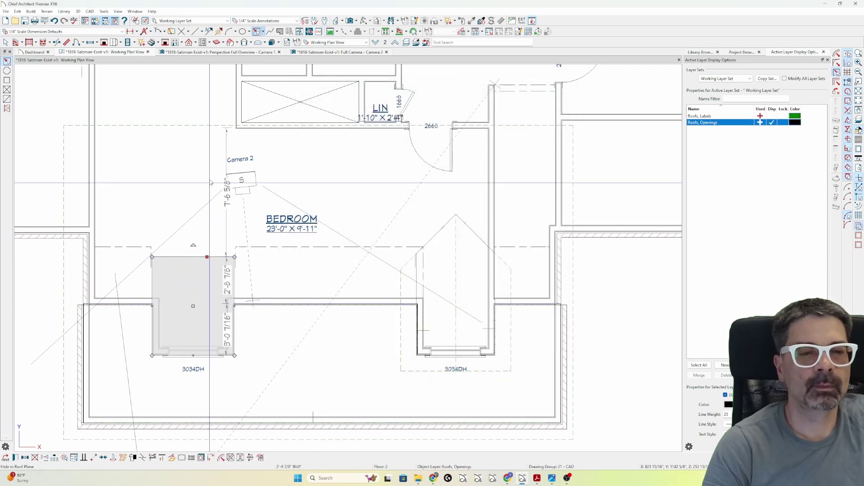
- Draw two opposing roof planes off the left dormer's side walls and join them at a centered ridge
{"action": "left_click", "coordinate": [189, 43]}
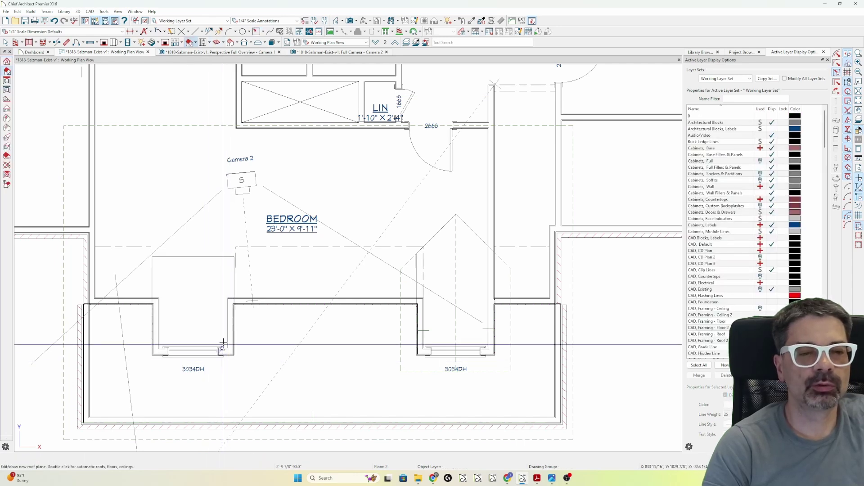
{"action": "scroll", "coordinate": [222, 345], "scroll_direction": "up", "scroll_amount": 2}
{"action": "scroll", "coordinate": [241, 285], "scroll_direction": "up", "scroll_amount": 2}
{"action": "left_click_drag", "start_coordinate": [240, 275], "coordinate": [159, 354]}
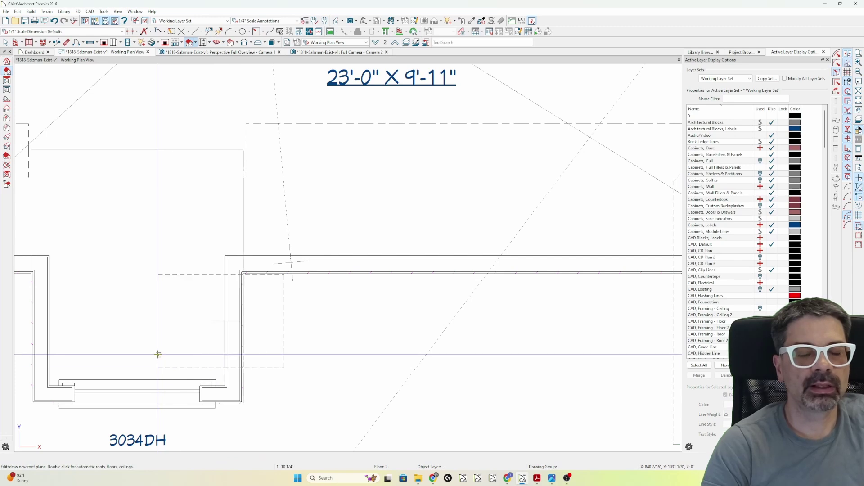
{"action": "scroll", "coordinate": [418, 306], "scroll_direction": "down", "scroll_amount": 2}
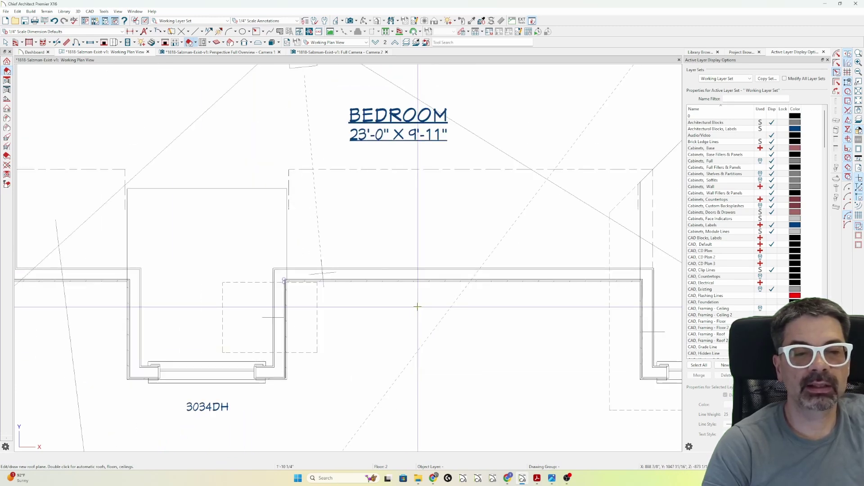
{"action": "left_click_drag", "start_coordinate": [156, 290], "coordinate": [210, 351]}
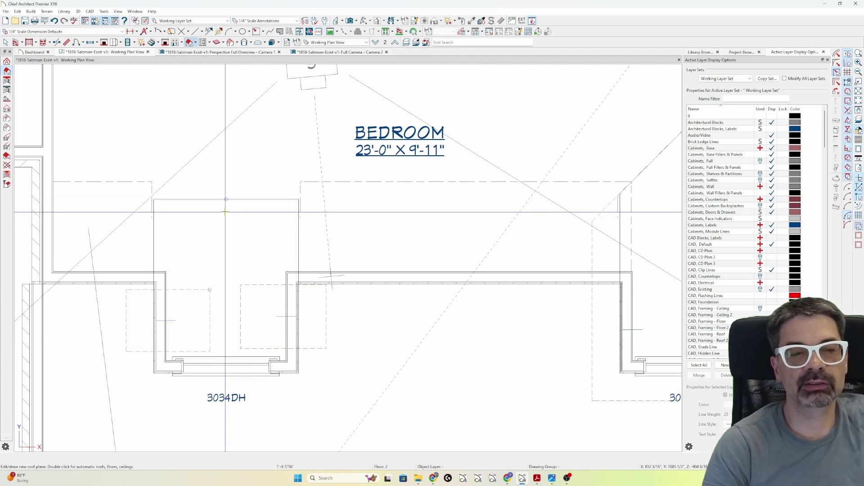
{"action": "left_click", "coordinate": [210, 328]}
{"action": "left_click_drag", "start_coordinate": [209, 328], "coordinate": [240, 322]}
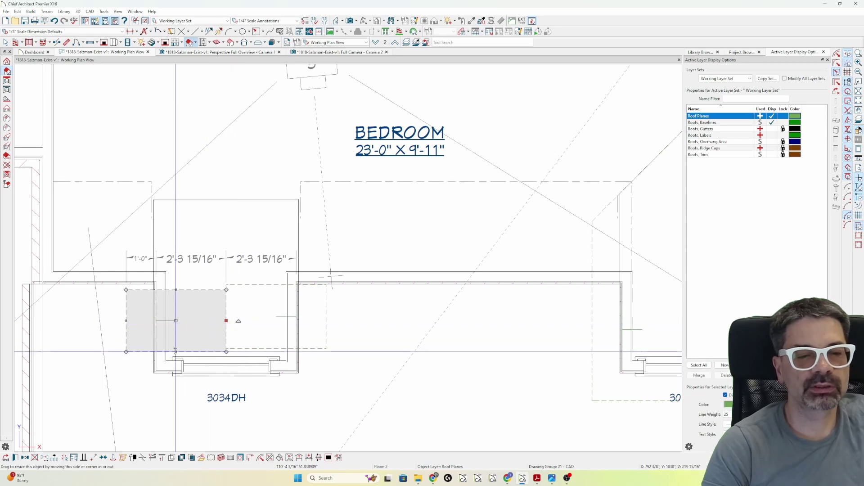
- Extend the front edges of both left dormer roof planes past the window wall, aligned with the right dormer's front roof edge
{"action": "left_click_drag", "start_coordinate": [177, 351], "coordinate": [176, 402]}
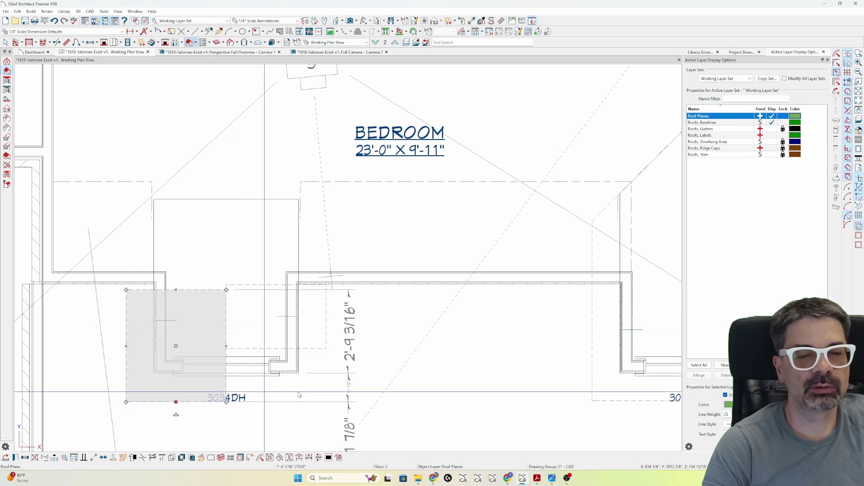
{"action": "left_click", "coordinate": [295, 349]}
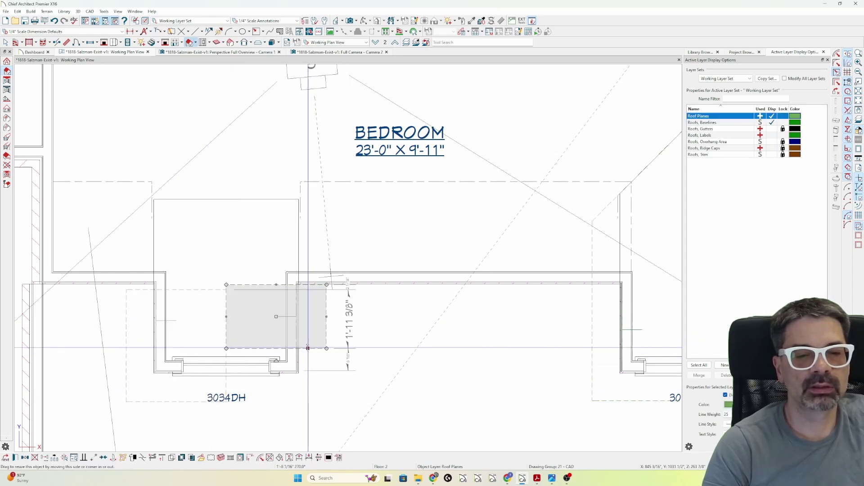
{"action": "left_click_drag", "start_coordinate": [296, 349], "coordinate": [592, 400]}
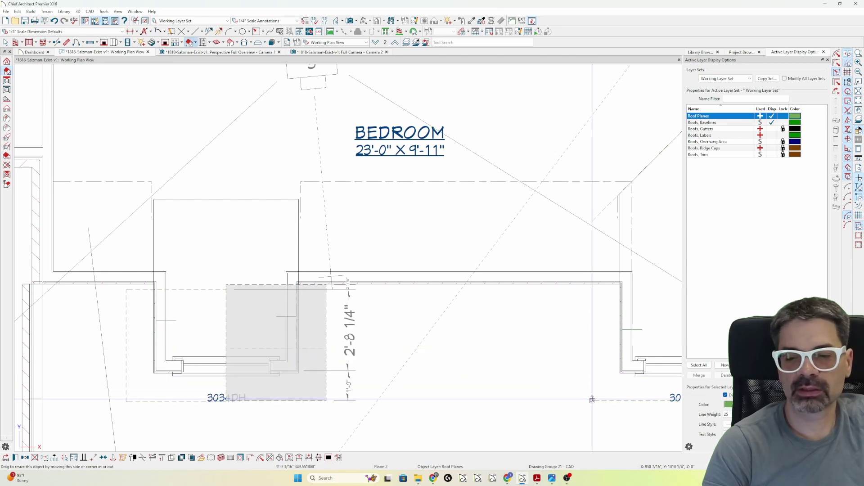
{"action": "left_click", "coordinate": [180, 403]}
{"action": "left_click_drag", "start_coordinate": [176, 402], "coordinate": [593, 400]}
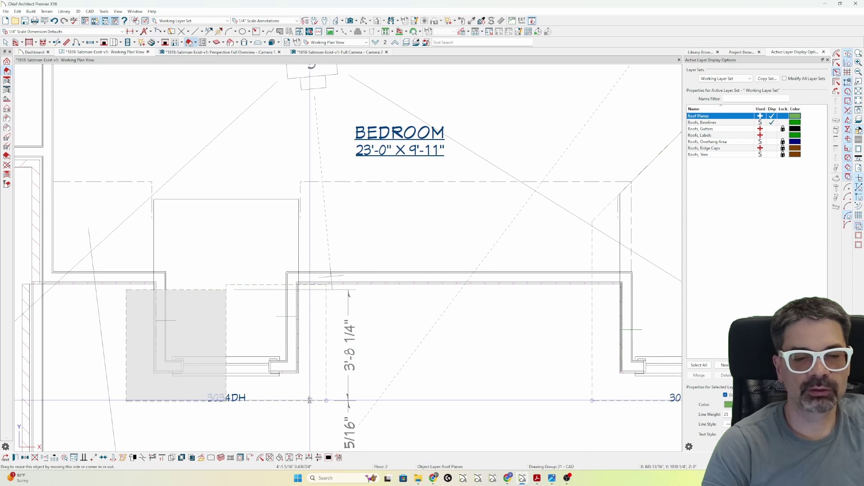
{"action": "left_click_drag", "start_coordinate": [309, 399], "coordinate": [310, 400]}
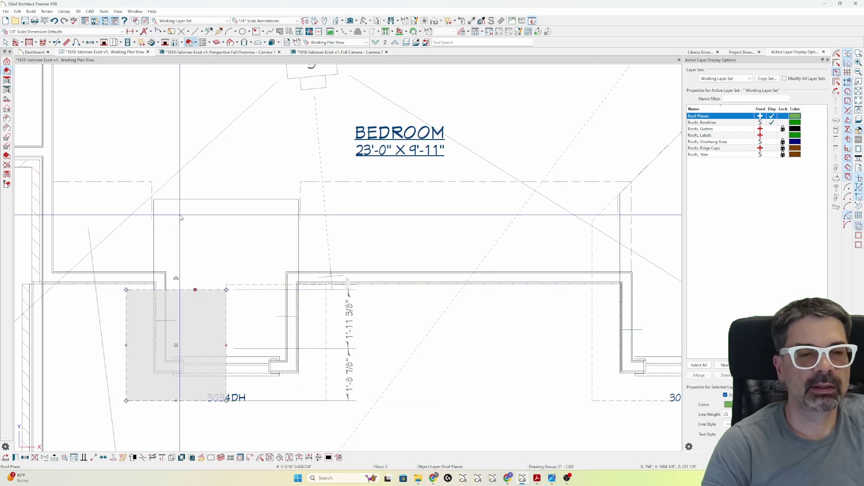
- Break the roof hole's back edge at its middle and pull the new corner back into a peak
{"action": "left_click", "coordinate": [228, 201]}
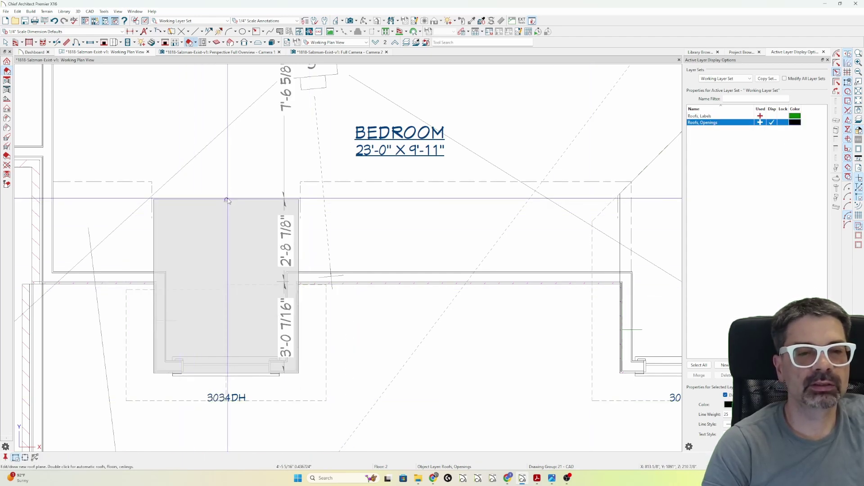
{"action": "left_click", "coordinate": [227, 199]}
{"action": "left_click_drag", "start_coordinate": [226, 199], "coordinate": [230, 156]}
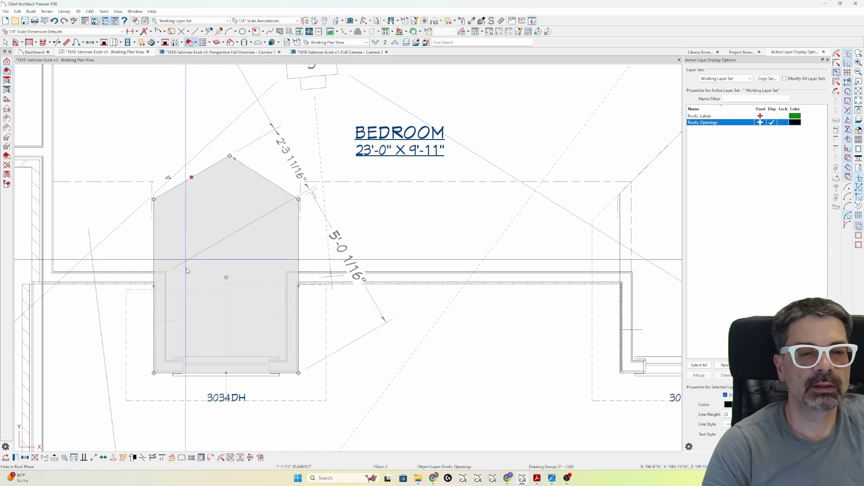
- Join the roof hole's two slanted back edges to the matching left and right dormer roof planes
{"action": "left_click", "coordinate": [186, 290]}
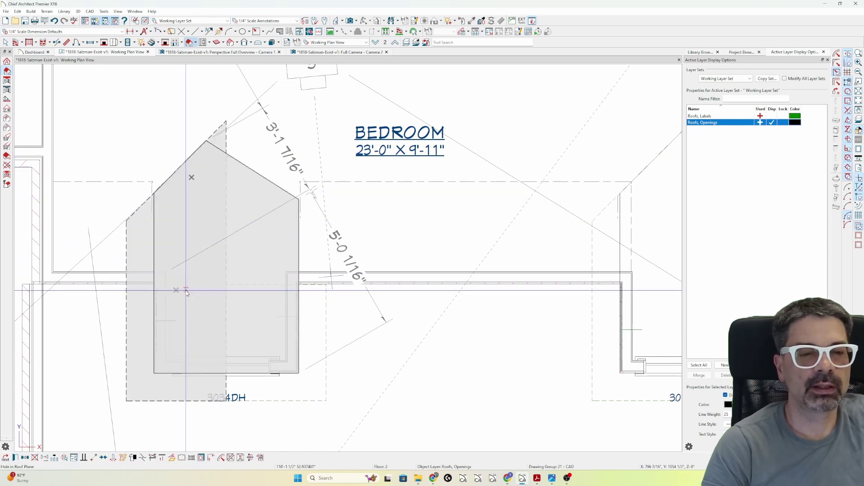
{"action": "right_click", "coordinate": [252, 171]}
{"action": "left_click", "coordinate": [270, 175]}
{"action": "key", "text": "2"}
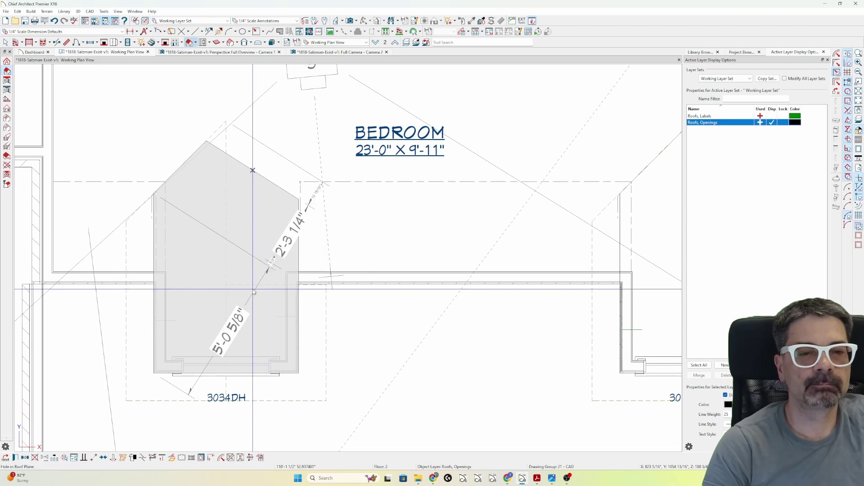
{"action": "left_click", "coordinate": [252, 287]}
{"action": "key", "text": "Escape"}
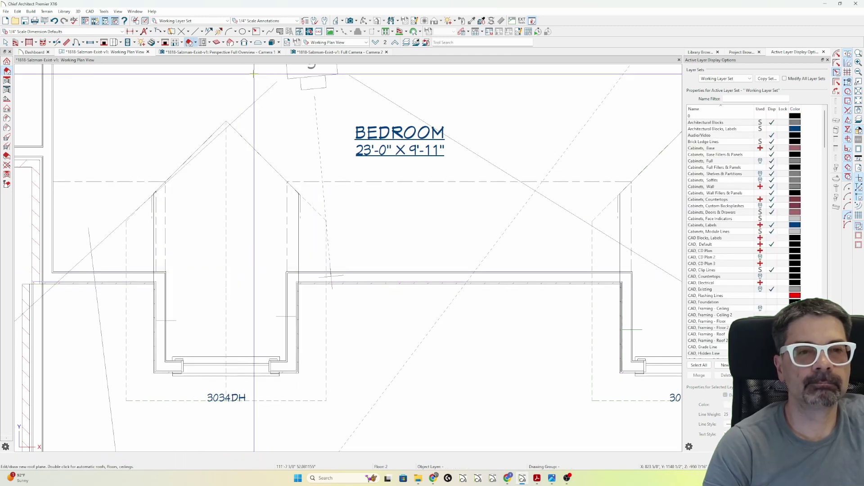
- Examine both dormers from inside the bedroom in the Full Camera view and compare them with the reference photo of the room
{"action": "left_click", "coordinate": [318, 52]}
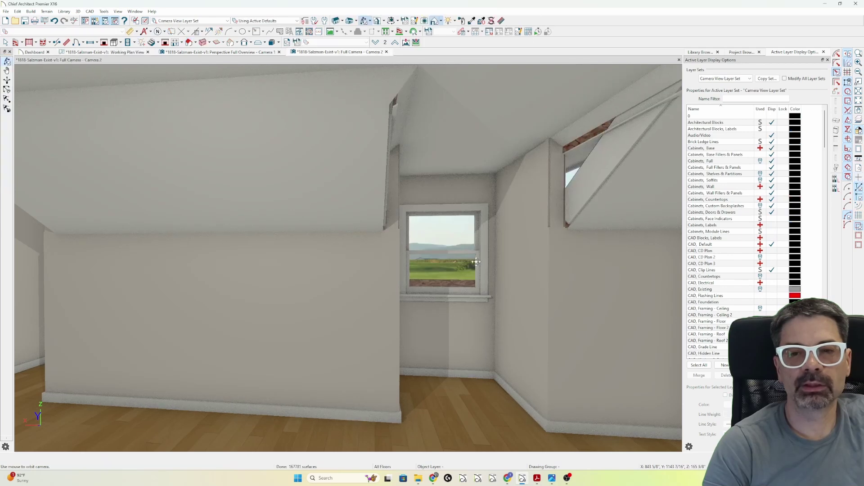
{"action": "mouse_move", "coordinate": [403, 280]}
{"action": "left_mouse_down"}
{"action": "mouse_move", "coordinate": [392, 293]}
{"action": "mouse_move", "coordinate": [368, 295]}
{"action": "mouse_move", "coordinate": [427, 289]}
{"action": "mouse_move", "coordinate": [392, 283]}
{"action": "left_mouse_up"}
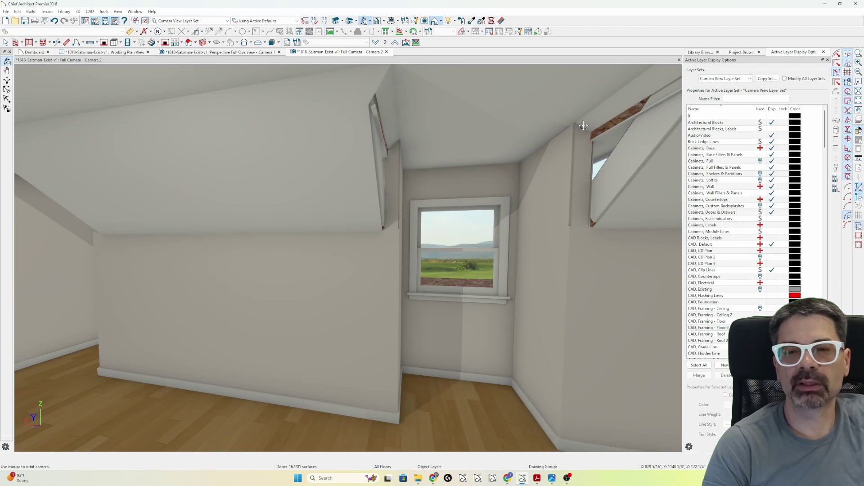
{"action": "left_click_drag", "start_coordinate": [443, 174], "coordinate": [451, 174]}
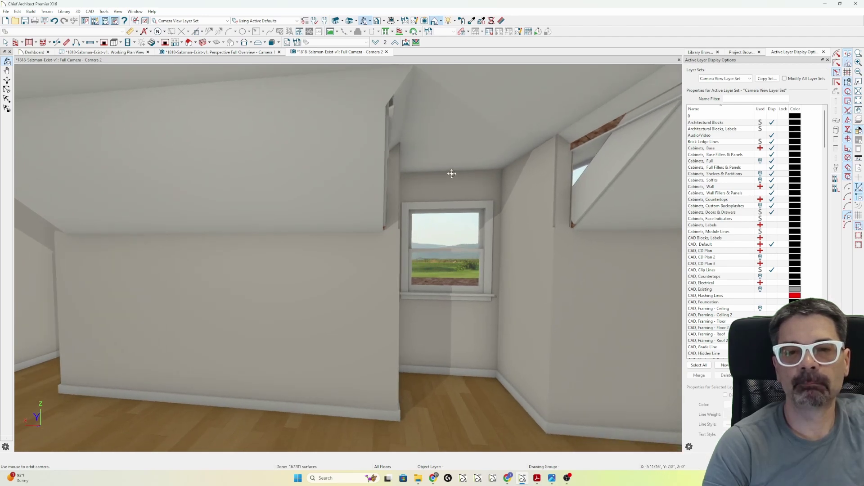
{"action": "left_click_drag", "start_coordinate": [391, 163], "coordinate": [446, 375]}
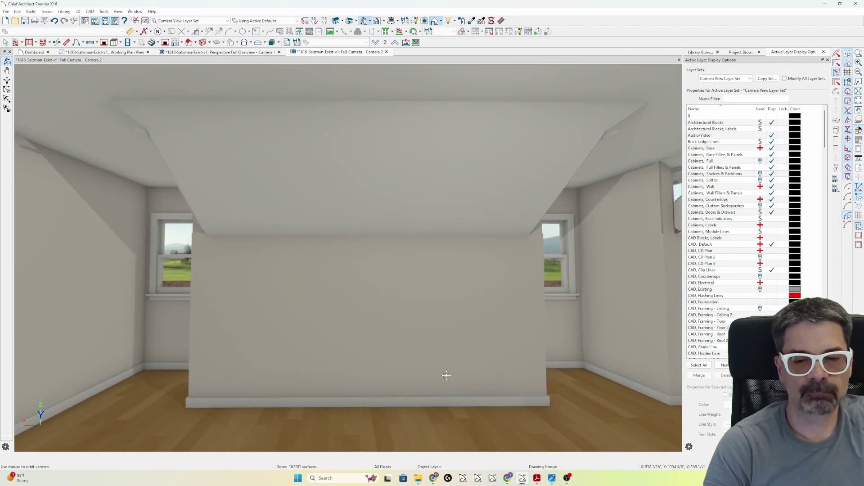
{"action": "left_click", "coordinate": [551, 480]}
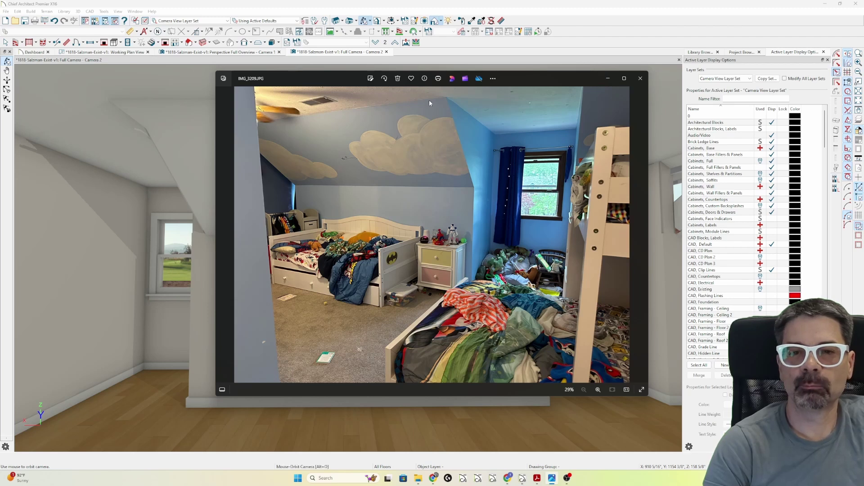
{"action": "left_click", "coordinate": [454, 52]}
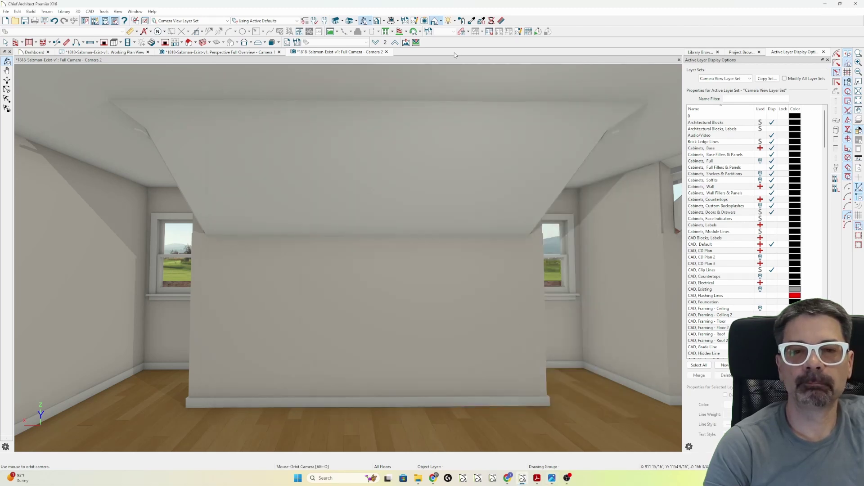
- Draw a straight interior wall about 2'-11" long on floor 3 along the left dormer's left side, using the floor below as reference
{"action": "left_click", "coordinate": [127, 53]}
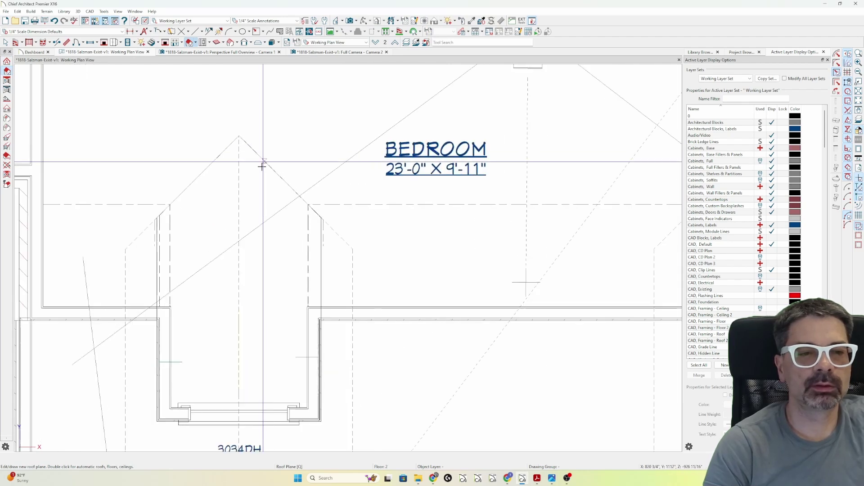
{"action": "key", "text": "Page_Up"}
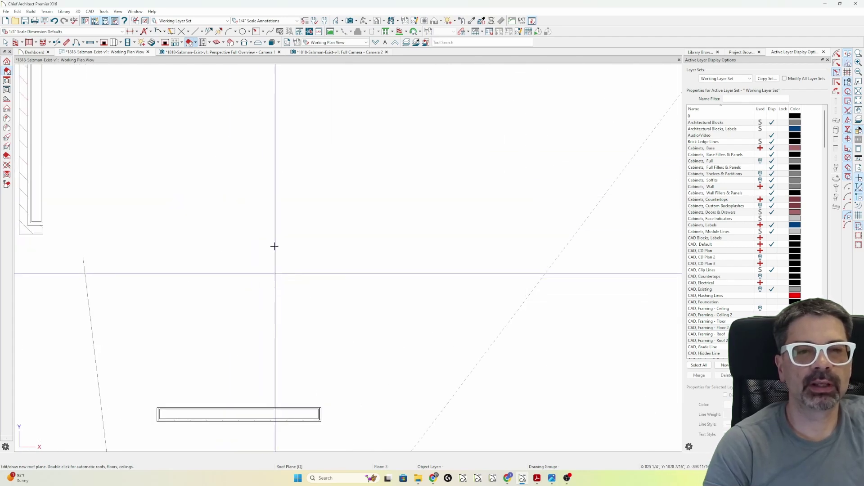
{"action": "key", "text": "F9"}
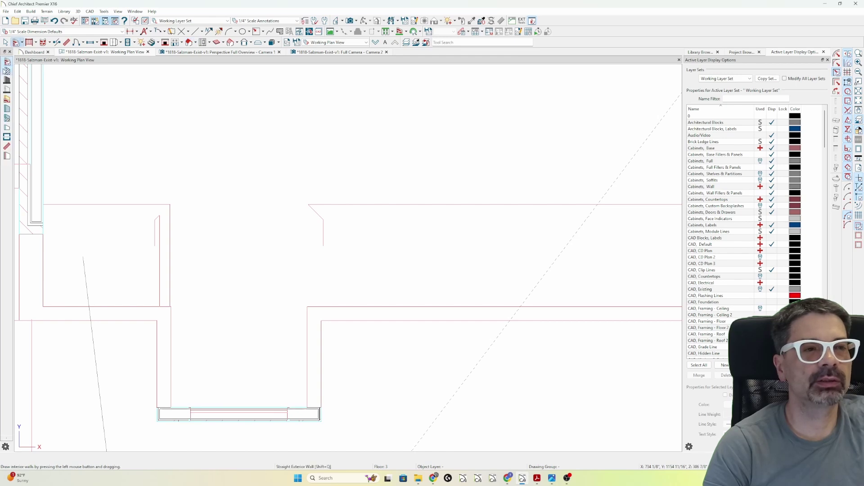
{"action": "key", "text": "ctrl+shift+q"}
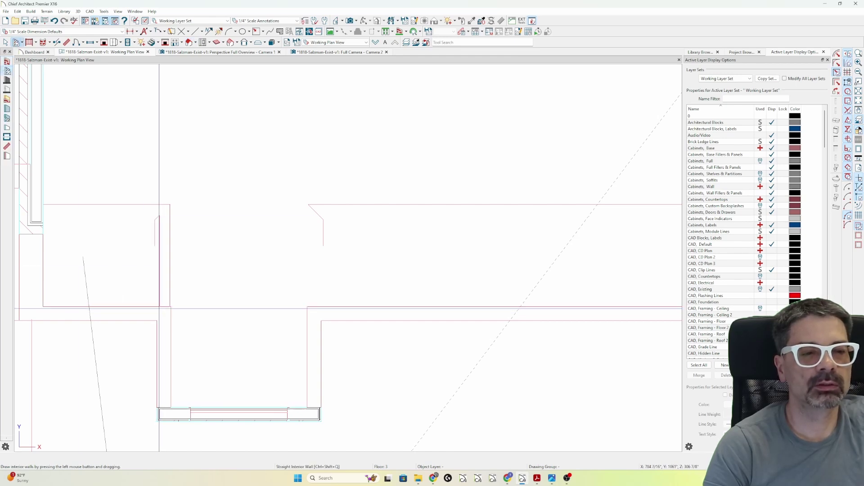
{"action": "left_click_drag", "start_coordinate": [159, 309], "coordinate": [160, 208]}
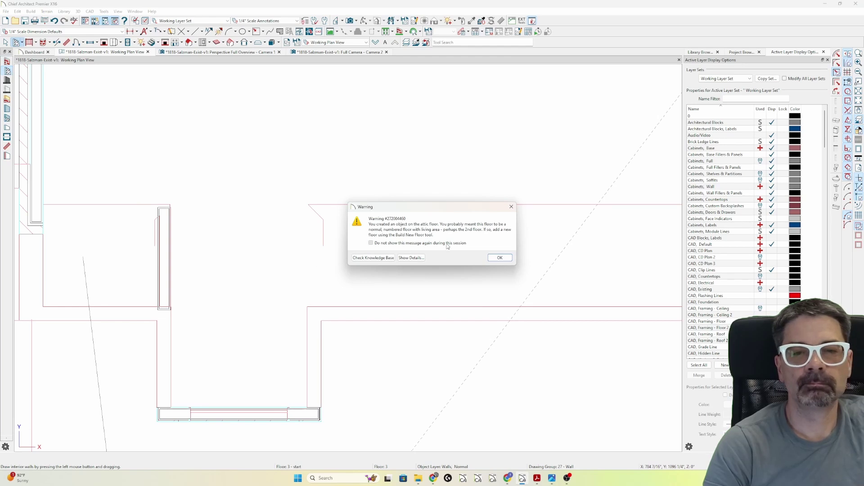
{"action": "left_click", "coordinate": [446, 244]}
{"action": "key", "text": "Return"}
- Extend both ends of the new floor 3 wall, bringing its total length to 3'-5 3/16"
{"action": "left_click", "coordinate": [159, 273]}
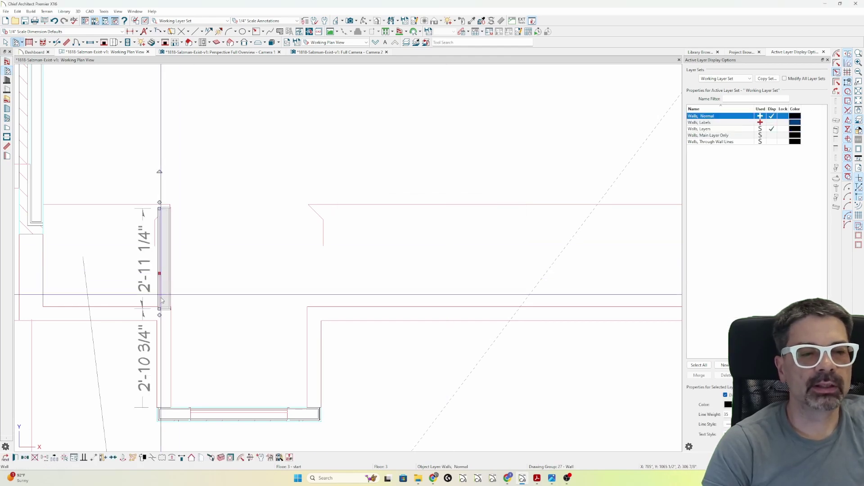
{"action": "left_click_drag", "start_coordinate": [159, 310], "coordinate": [160, 328]}
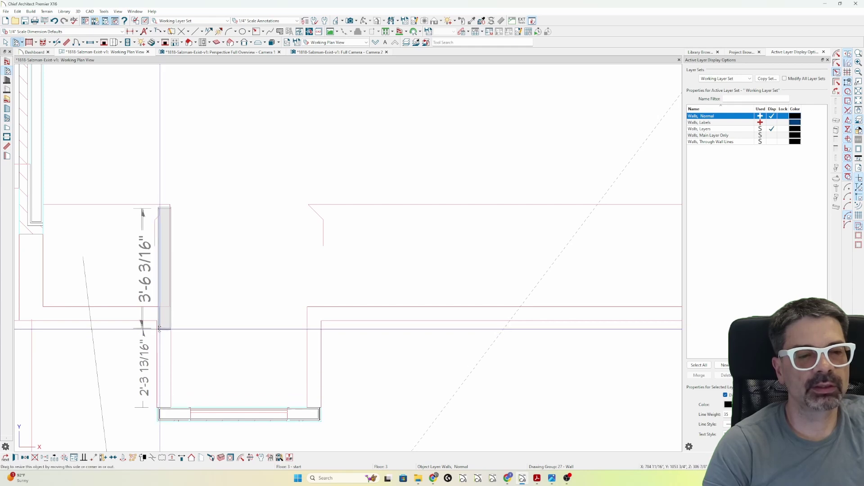
{"action": "left_click_drag", "start_coordinate": [159, 329], "coordinate": [160, 318]}
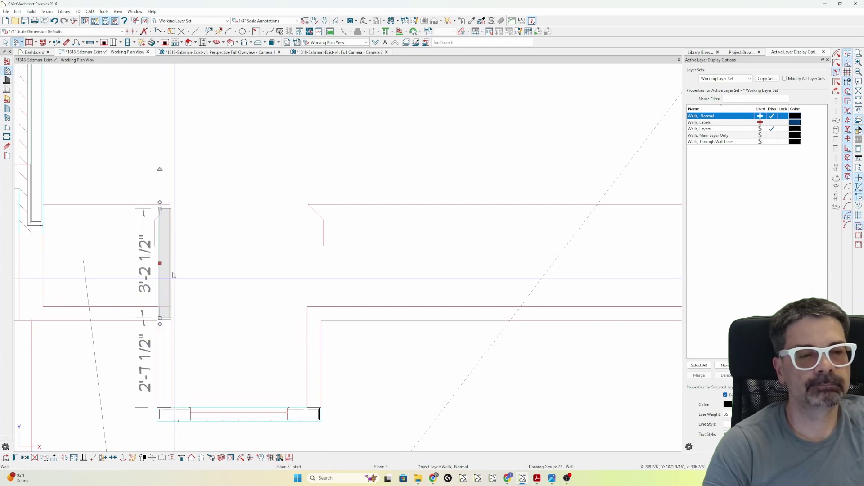
{"action": "left_click_drag", "start_coordinate": [160, 208], "coordinate": [160, 201]}
- Create a back-clipped cross section inside the left dormer, looking toward the new side wall
{"action": "left_click", "coordinate": [341, 22]}
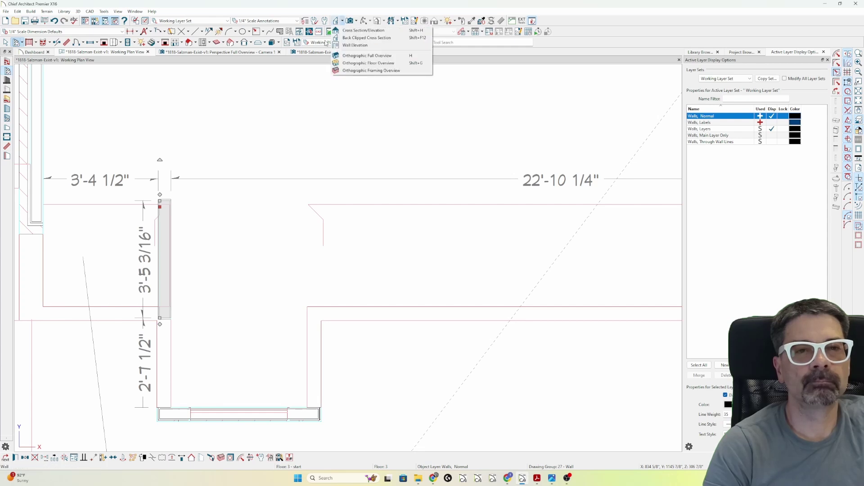
{"action": "left_click", "coordinate": [343, 38]}
{"action": "left_click_drag", "start_coordinate": [200, 251], "coordinate": [118, 247]}
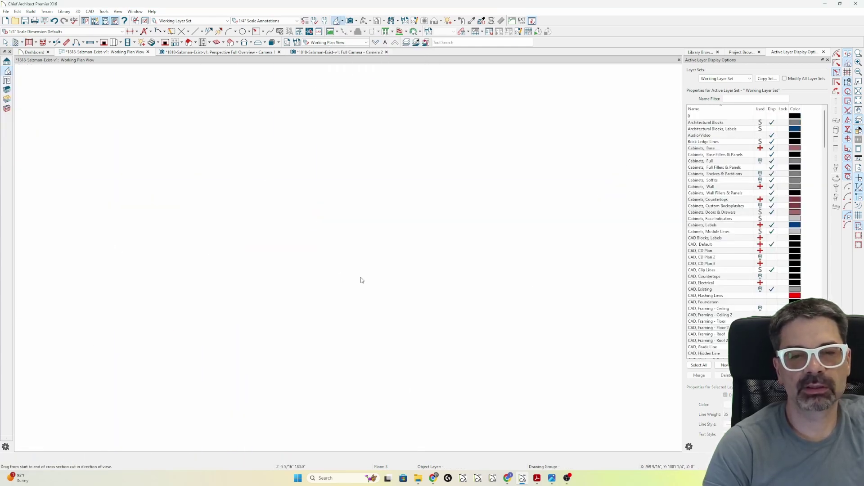
{"action": "scroll", "coordinate": [250, 233], "scroll_direction": "up", "scroll_amount": 4}
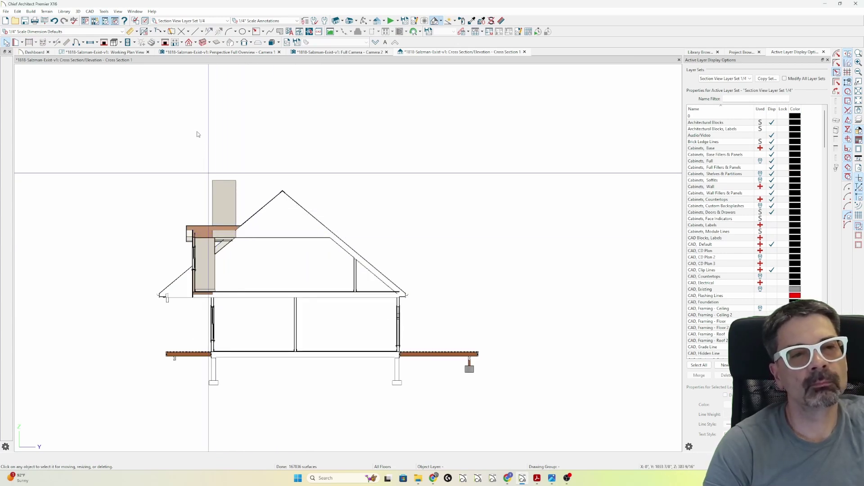
- Break the floor 2 roof hole's left edge at the bedroom wall and move its rear part inward to the dormer's inner wall face
{"action": "left_click", "coordinate": [96, 52]}
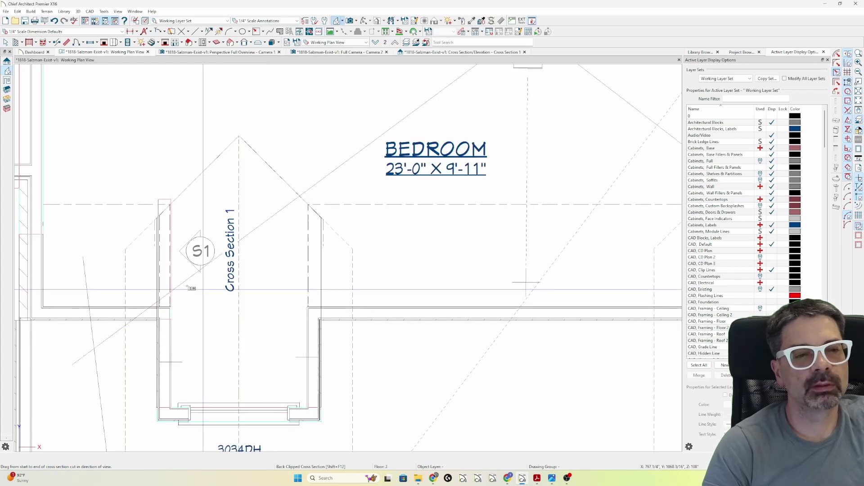
{"action": "key", "text": "space"}
{"action": "left_click", "coordinate": [153, 346]}
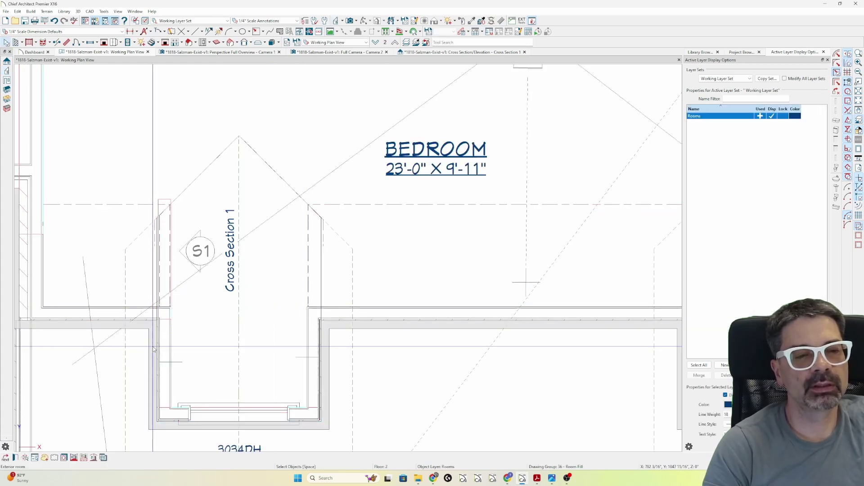
{"action": "left_click", "coordinate": [189, 186]}
{"action": "key", "text": "Tab"}
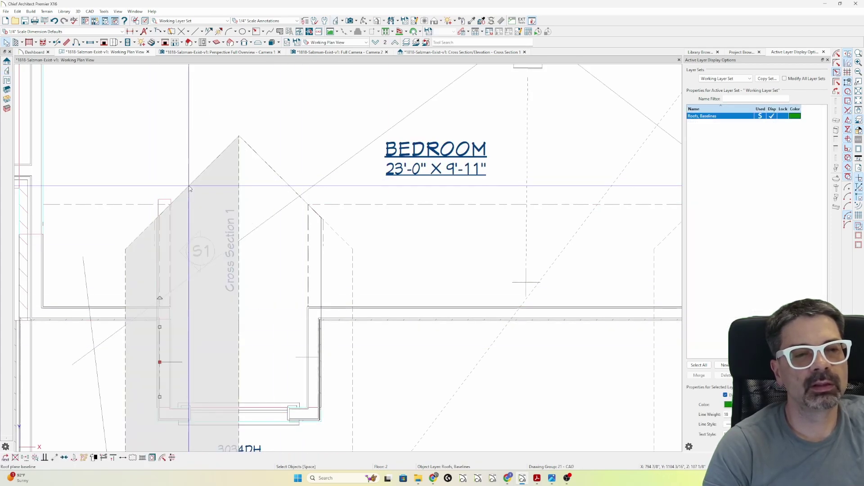
{"action": "left_click", "coordinate": [193, 177]}
{"action": "key", "text": "Tab"}
{"action": "left_click", "coordinate": [205, 175]}
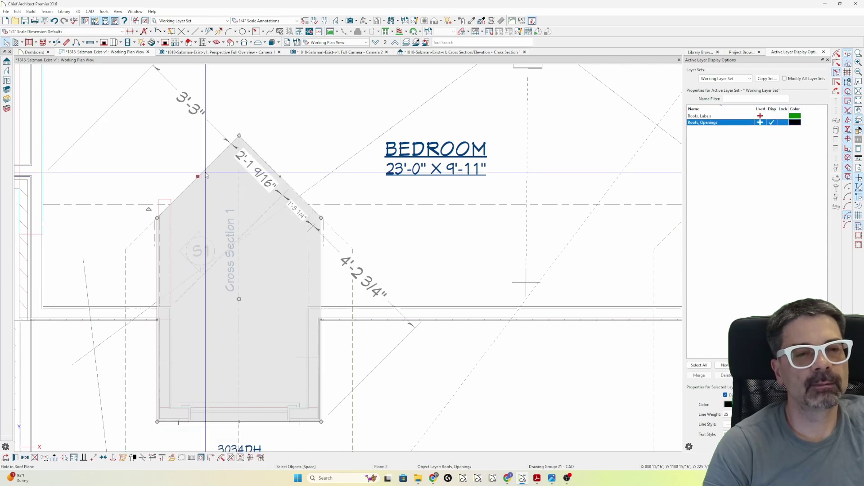
{"action": "scroll", "coordinate": [155, 317], "scroll_direction": "up", "scroll_amount": 5}
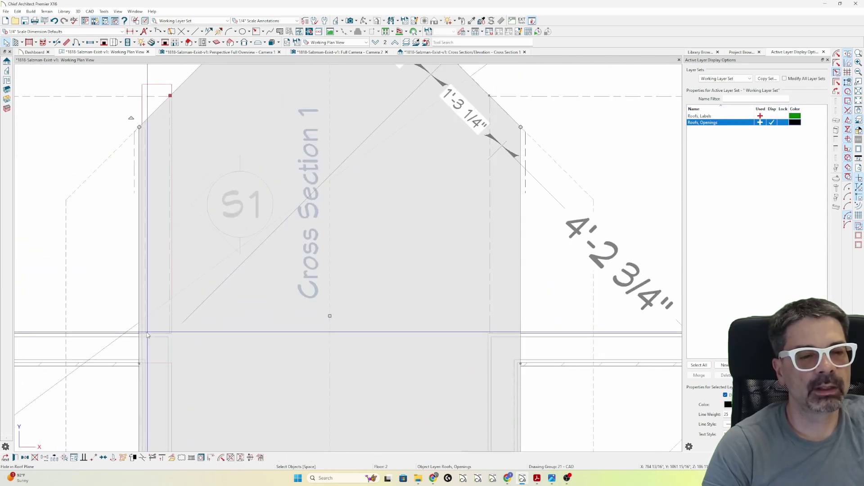
{"action": "left_click", "coordinate": [138, 335]}
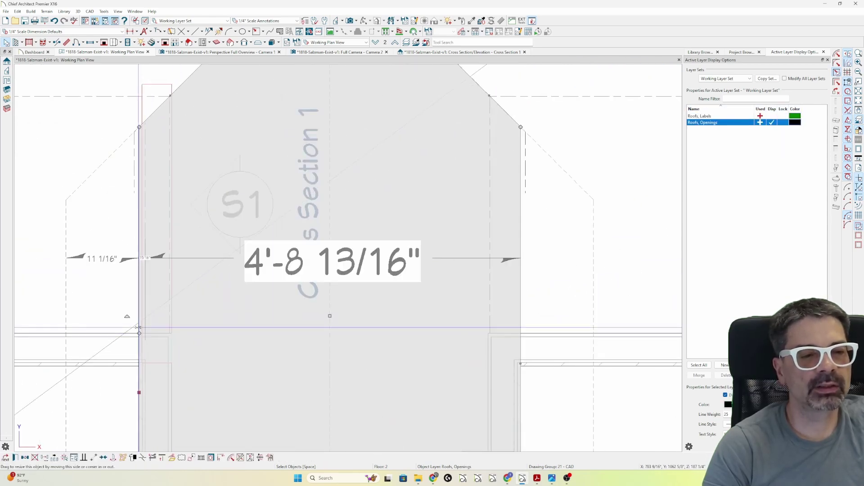
{"action": "left_click_drag", "start_coordinate": [139, 328], "coordinate": [172, 334]}
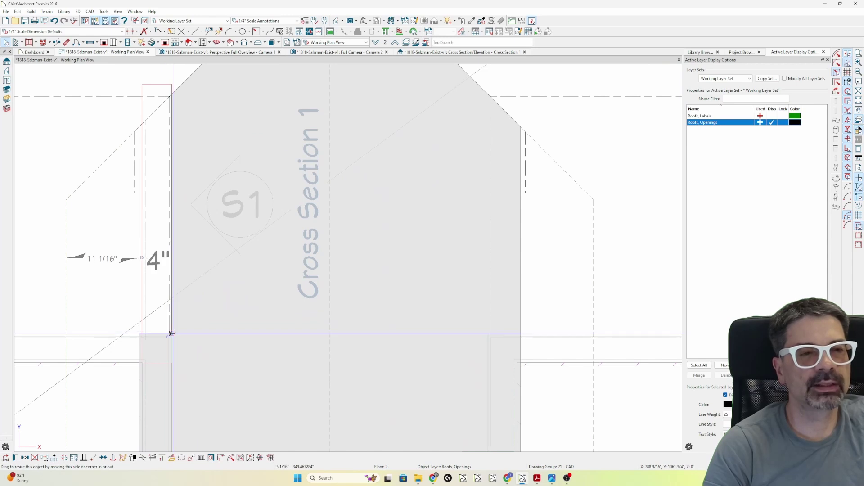
- Break the roof hole's right edge at the bedroom wall, move its rear part to the inner wall face, and square the notch
{"action": "scroll", "coordinate": [215, 372], "scroll_direction": "down", "scroll_amount": 3}
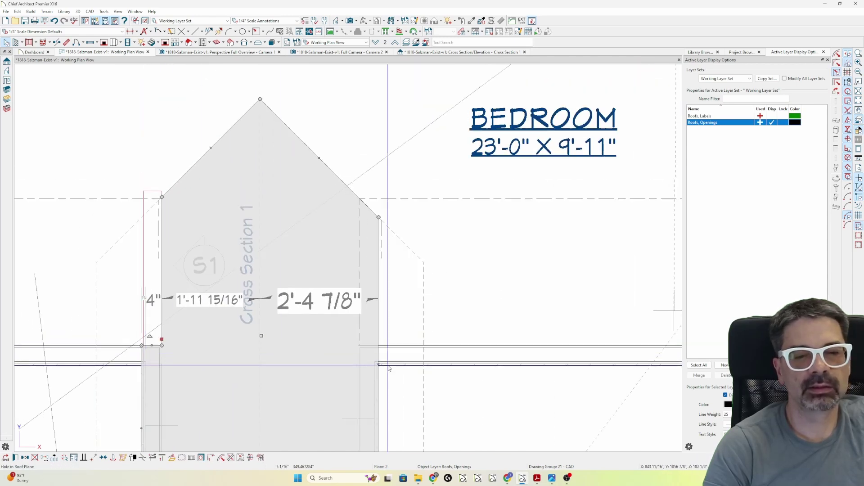
{"action": "scroll", "coordinate": [389, 368], "scroll_direction": "up", "scroll_amount": 2}
{"action": "left_click", "coordinate": [373, 342]}
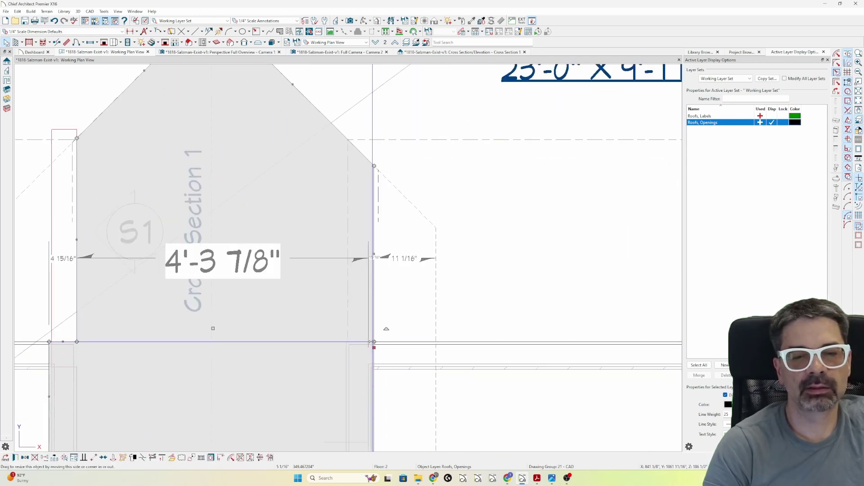
{"action": "left_click_drag", "start_coordinate": [373, 342], "coordinate": [345, 342]}
{"action": "left_click_drag", "start_coordinate": [342, 373], "coordinate": [345, 343]}
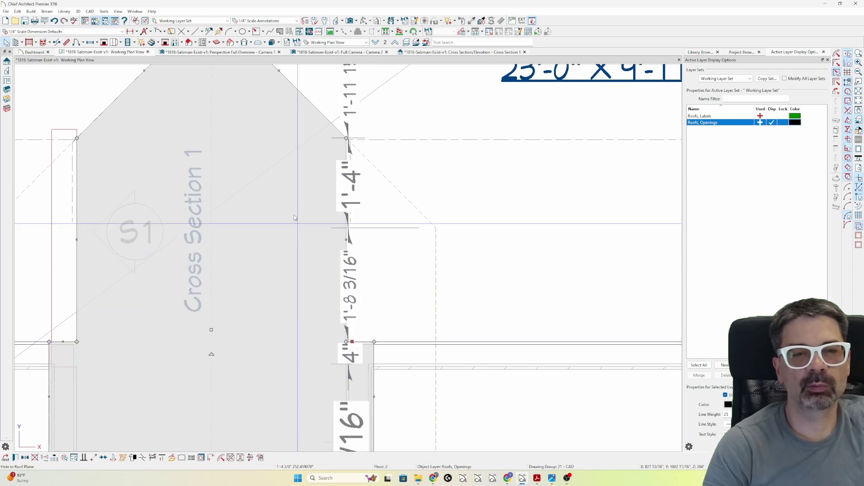
- Review the floor 3 dormer wall's roof options and pull its back end in to a wall length of 3'-2 5/8"
{"action": "key", "text": "Page_Up"}
{"action": "left_click", "coordinate": [64, 261]}
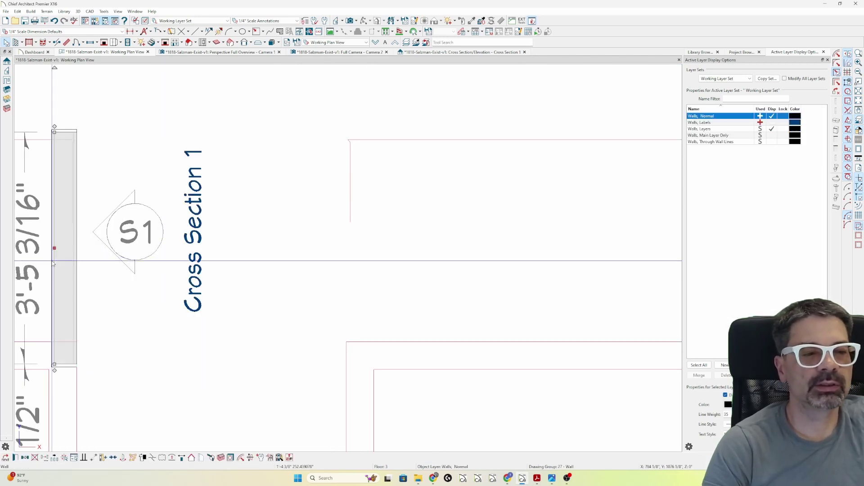
{"action": "key", "text": "ctrl+e"}
{"action": "left_click", "coordinate": [271, 99]}
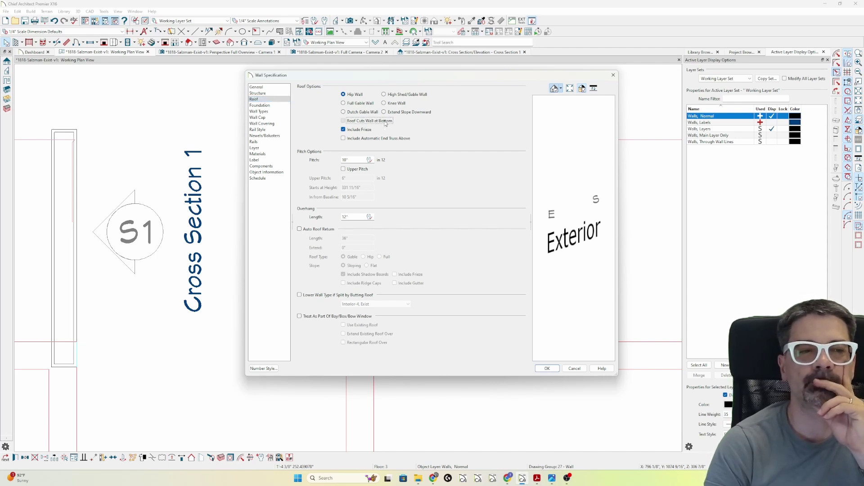
{"action": "key", "text": "Return"}
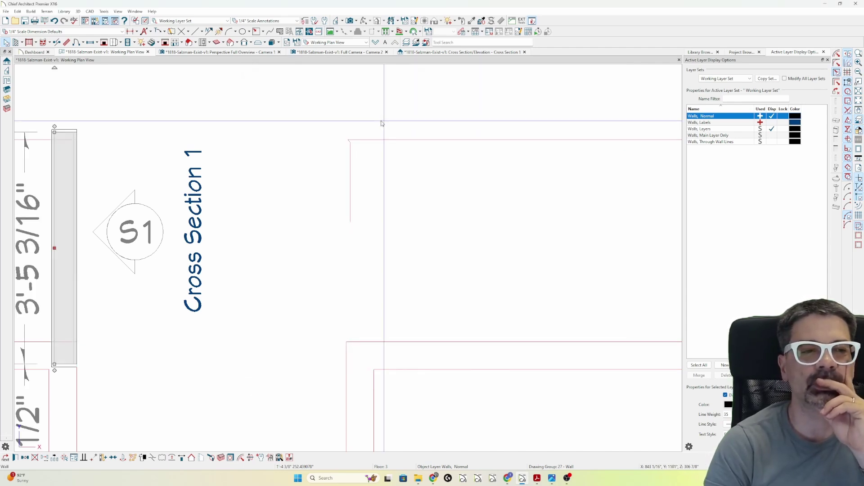
{"action": "left_click_drag", "start_coordinate": [55, 132], "coordinate": [55, 145]}
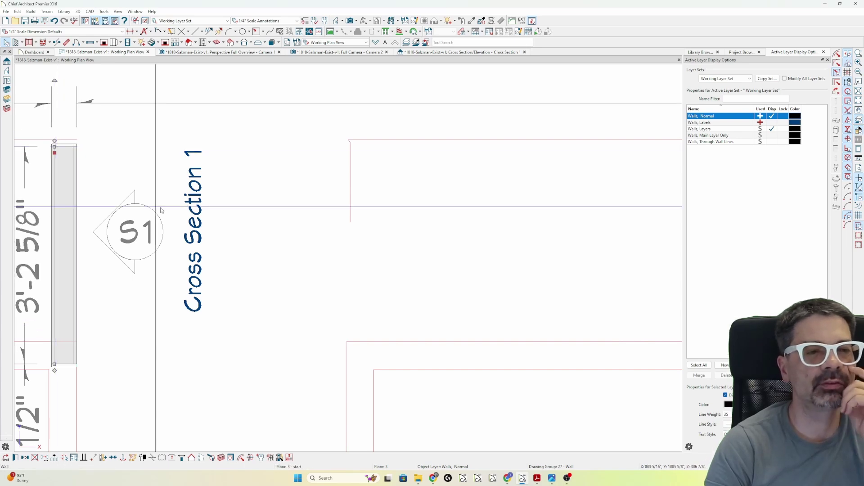
- Check the shortened wall in Cross Section 1 and examine both sides of the dormer in the Full Camera view
{"action": "left_click", "coordinate": [467, 52]}
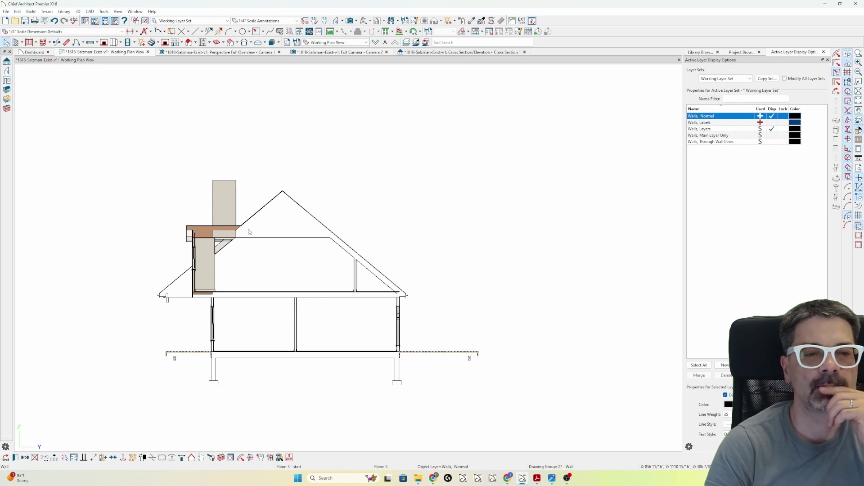
{"action": "left_click", "coordinate": [325, 53]}
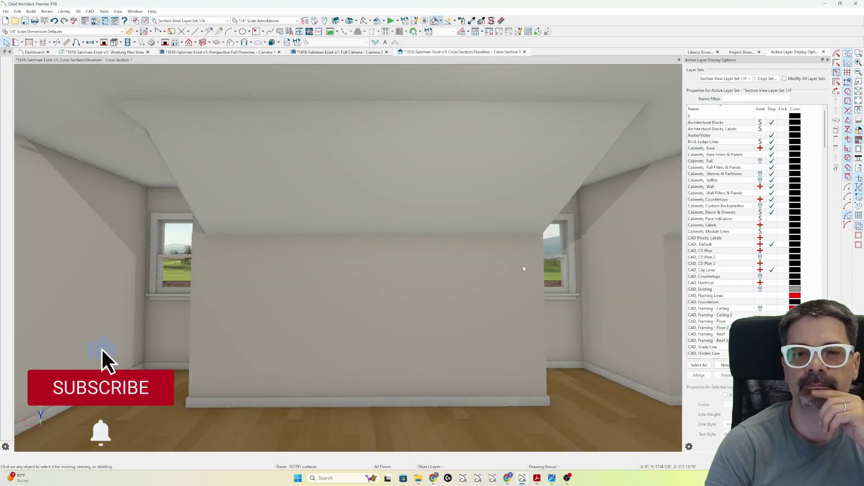
{"action": "left_click_drag", "start_coordinate": [497, 278], "coordinate": [526, 279]}
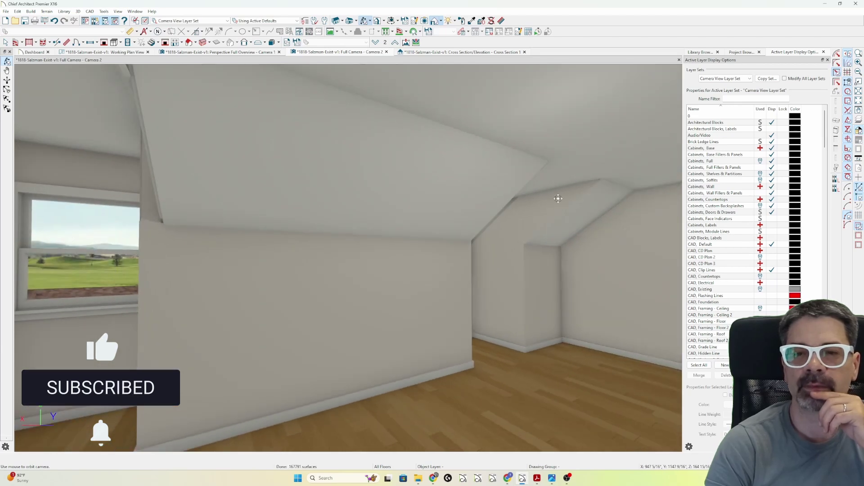
{"action": "left_click_drag", "start_coordinate": [580, 190], "coordinate": [422, 260]}
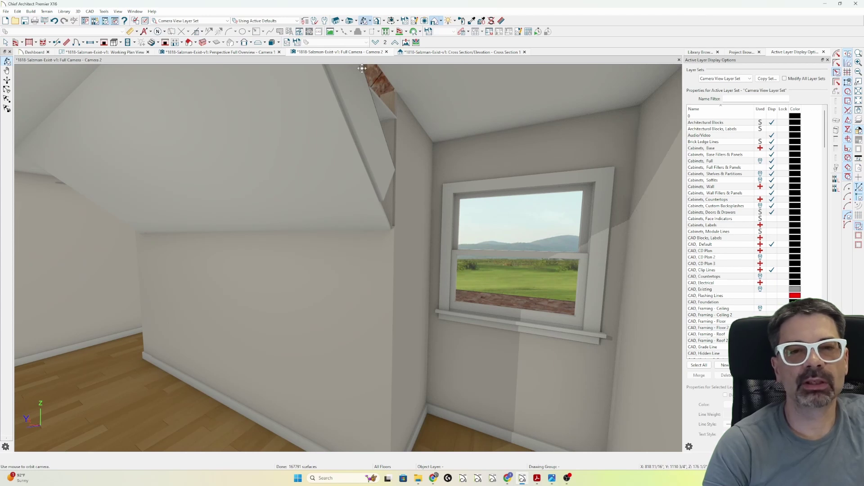
- Draw a vertical CAD centerline about 7'-9" long in the floor 3 plan, from the middle of the dormer's window wall
{"action": "left_click", "coordinate": [120, 53]}
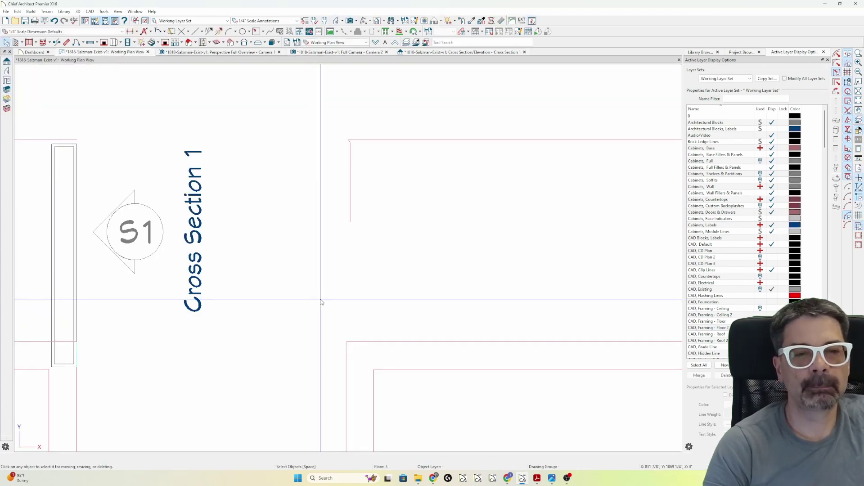
{"action": "scroll", "coordinate": [400, 268], "scroll_direction": "down", "scroll_amount": 2}
{"action": "scroll", "coordinate": [315, 360], "scroll_direction": "down", "scroll_amount": 2}
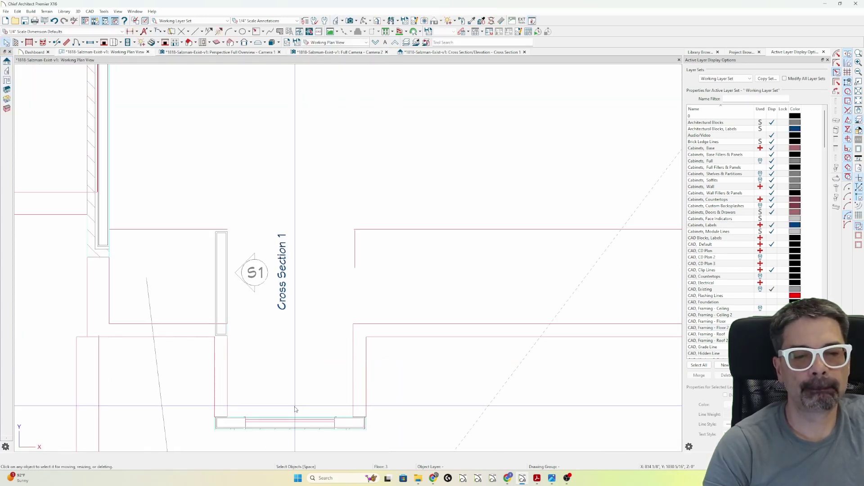
{"action": "key", "text": "w"}
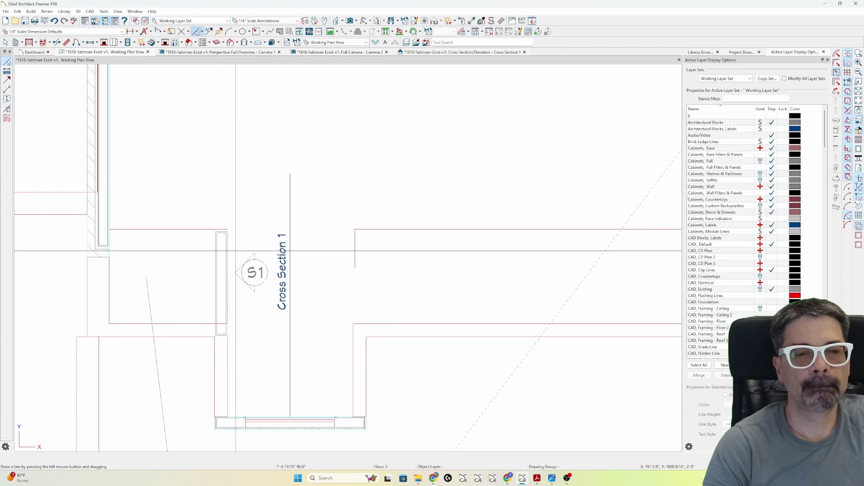
{"action": "key", "text": "space"}
- Make a reflected copy of the floor 3 side wall about the centerline, onto the dormer's right side
{"action": "left_click", "coordinate": [218, 288]}
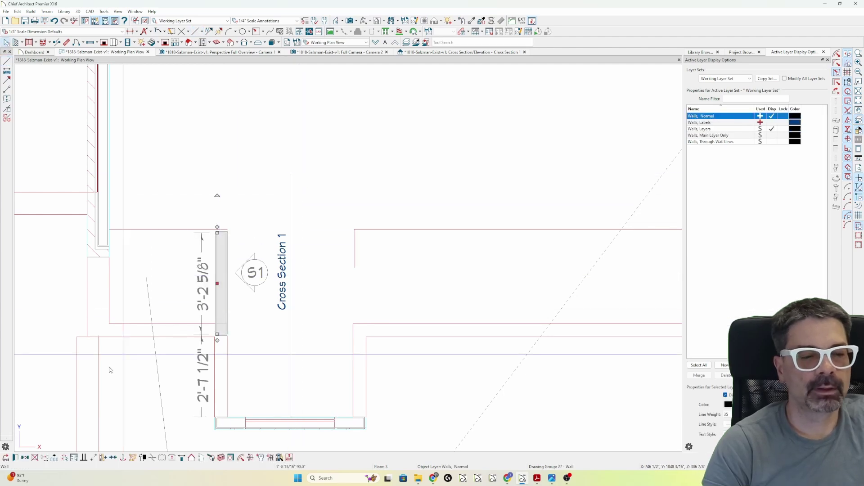
{"action": "left_click", "coordinate": [26, 458]}
{"action": "left_click", "coordinate": [44, 457]}
{"action": "left_click", "coordinate": [291, 365]}
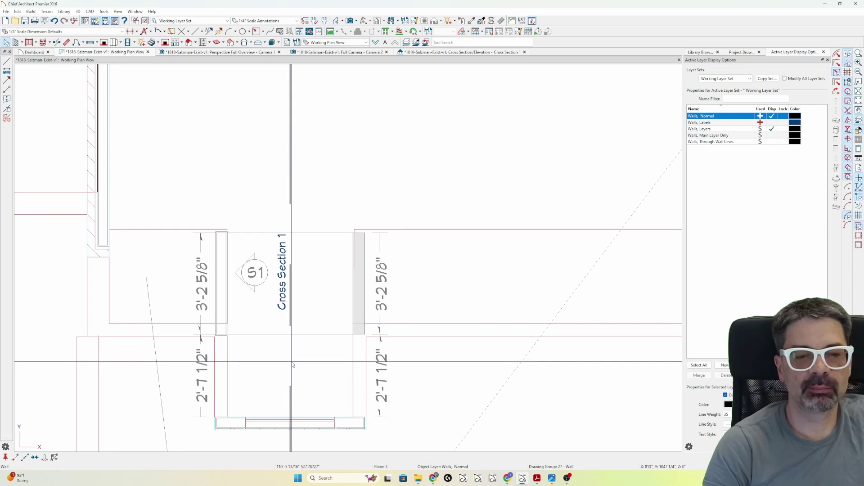
{"action": "left_click", "coordinate": [292, 362]}
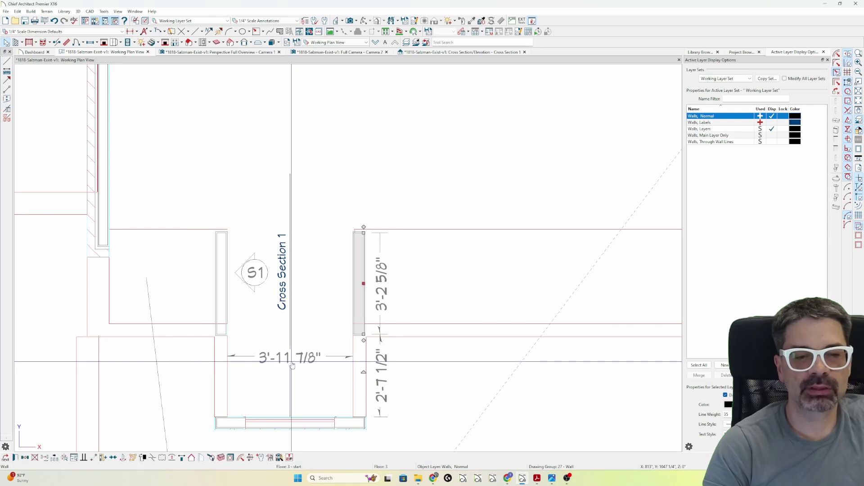
- Delete the CAD centerline between the left dormer's side walls
{"action": "left_click", "coordinate": [291, 405]}
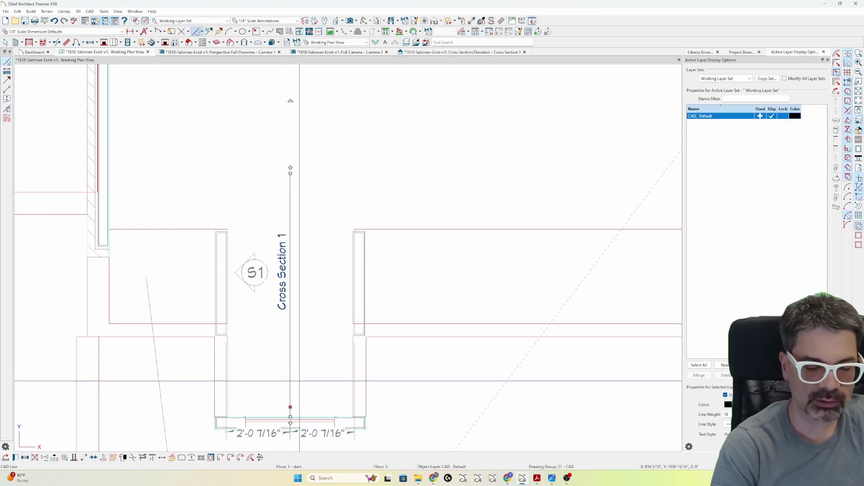
{"action": "key", "text": "Escape"}
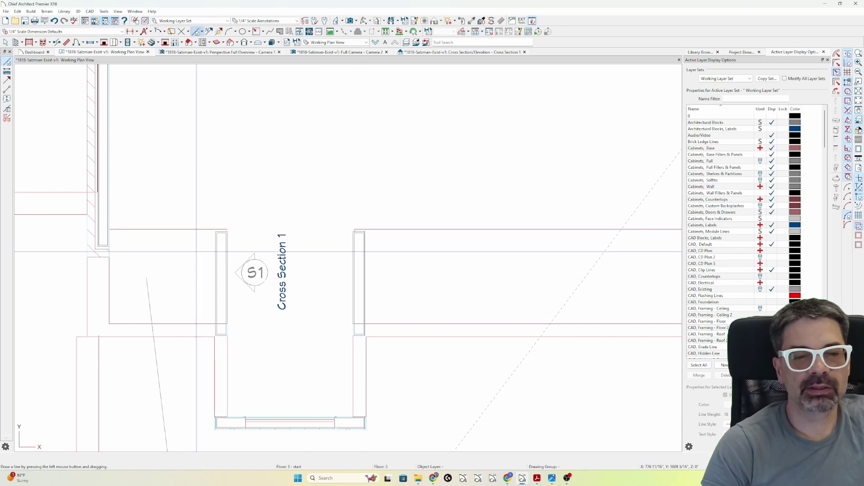
- Copy both floor 3 side walls point to point from the left dormer's window midpoint to the right dormer's window midpoint
{"action": "scroll", "coordinate": [169, 251], "scroll_direction": "down", "scroll_amount": 3}
{"action": "scroll", "coordinate": [414, 260], "scroll_direction": "up", "scroll_amount": 1}
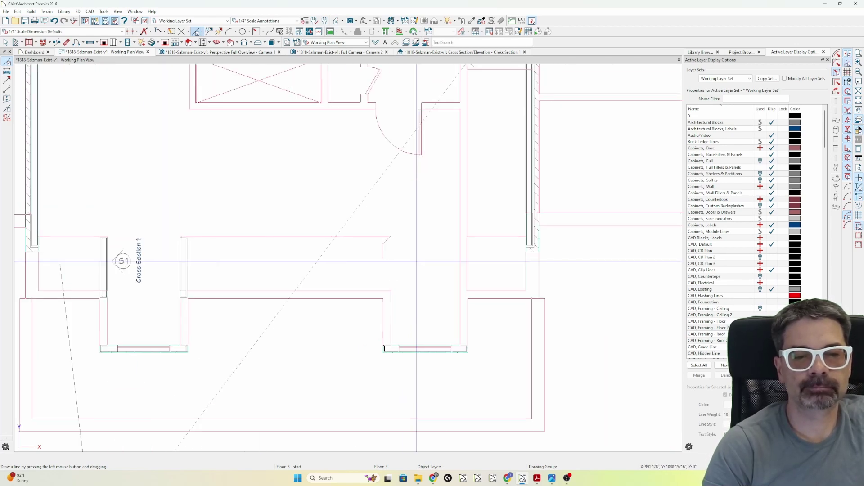
{"action": "key", "text": "space"}
{"action": "left_click", "coordinate": [184, 265]}
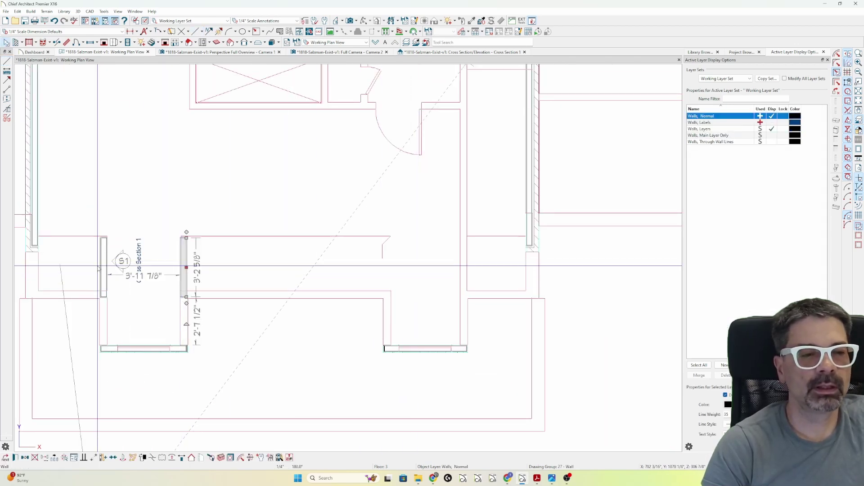
{"action": "left_click", "coordinate": [103, 269], "text": "shift"}
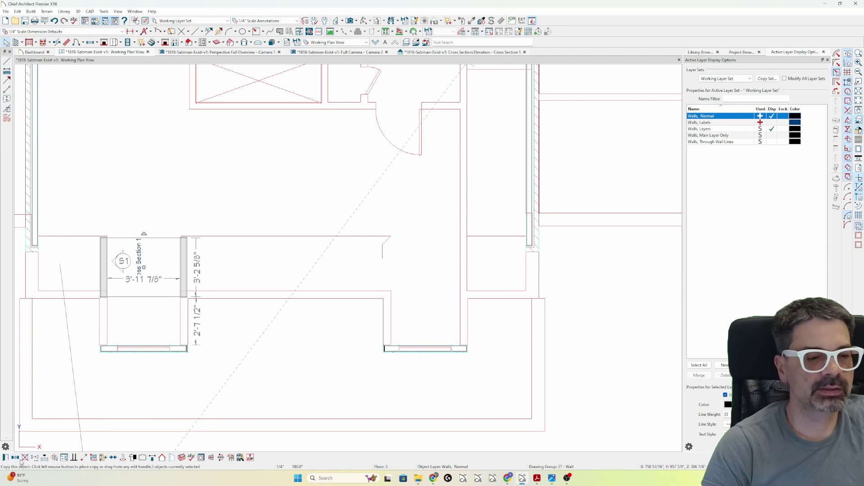
{"action": "left_click", "coordinate": [144, 346]}
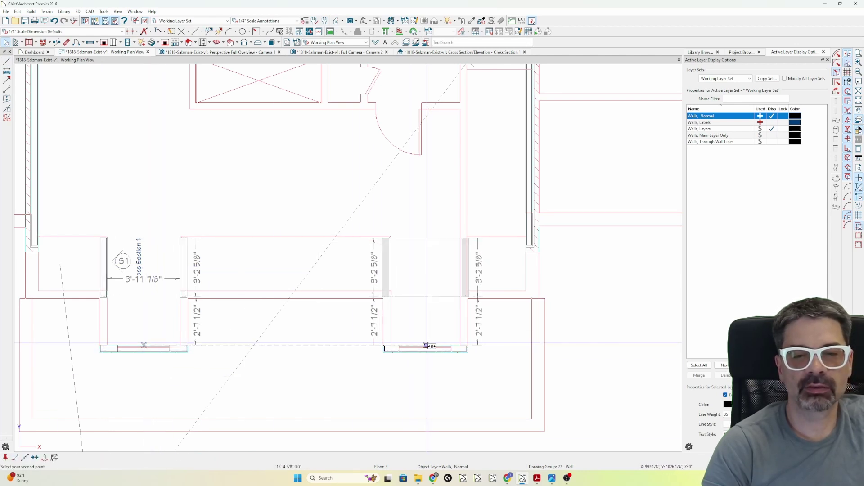
{"action": "left_click", "coordinate": [426, 345]}
- Align both copied floor 3 side walls of the right dormer with the walls below
{"action": "scroll", "coordinate": [471, 291], "scroll_direction": "up", "scroll_amount": 3}
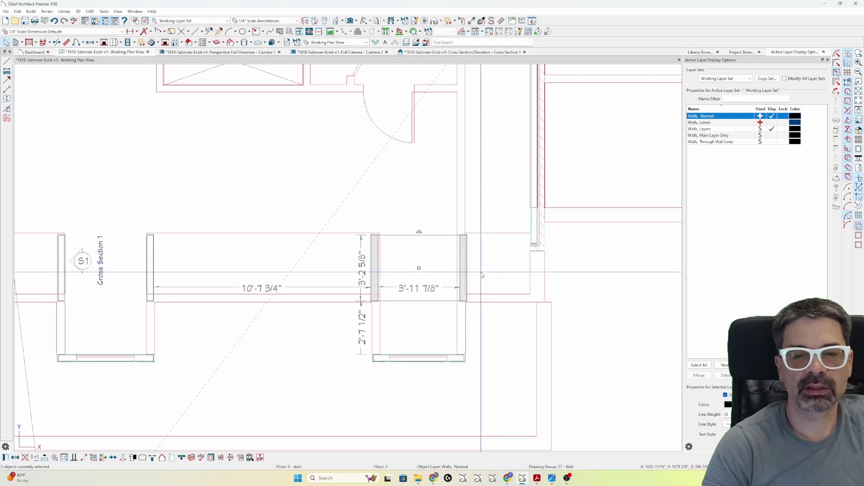
{"action": "scroll", "coordinate": [469, 287], "scroll_direction": "up", "scroll_amount": 1}
{"action": "key", "text": "Escape"}
{"action": "left_click", "coordinate": [460, 294]}
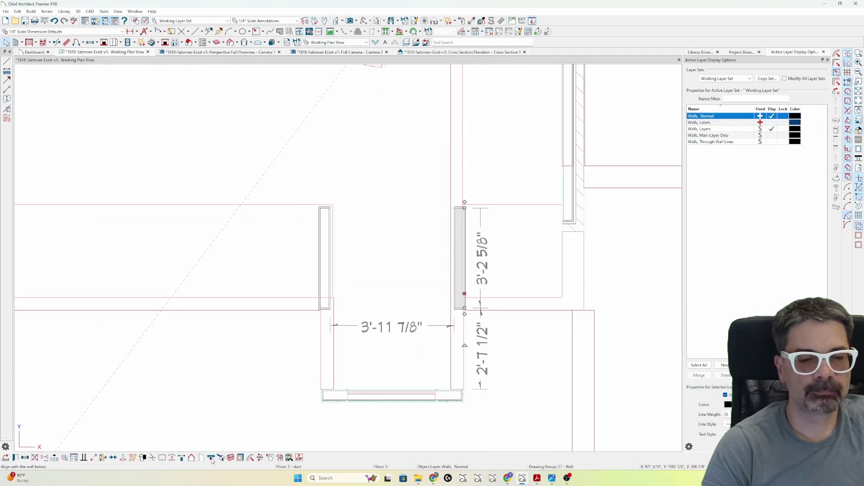
{"action": "left_click", "coordinate": [323, 289]}
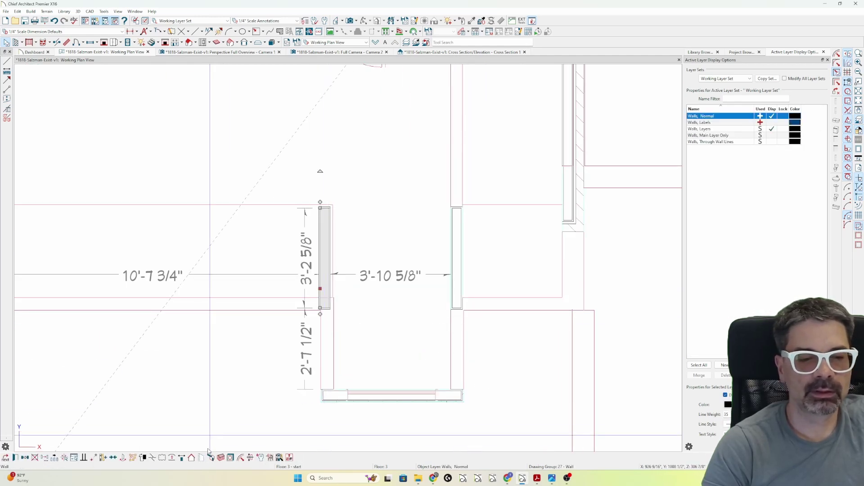
{"action": "left_click_drag", "start_coordinate": [320, 289], "coordinate": [326, 308]}
{"action": "left_click", "coordinate": [355, 366]}
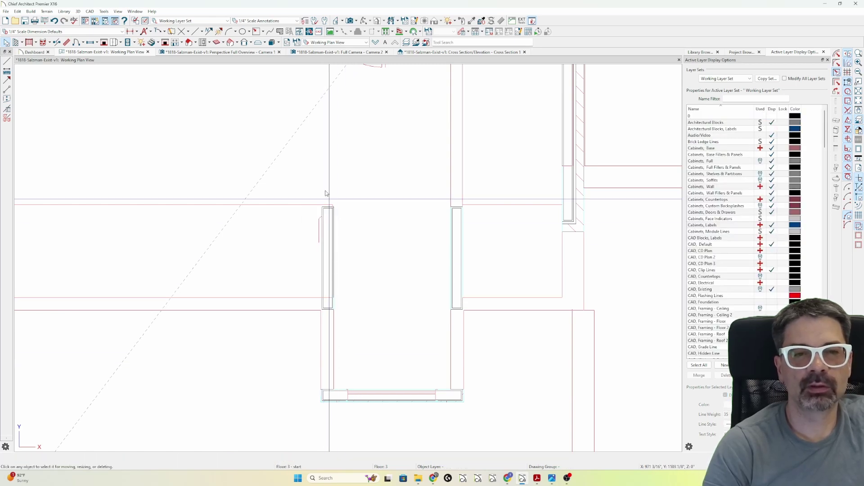
- Inspect both sides of the right dormer's interior in the Full Camera view
{"action": "left_click", "coordinate": [370, 52]}
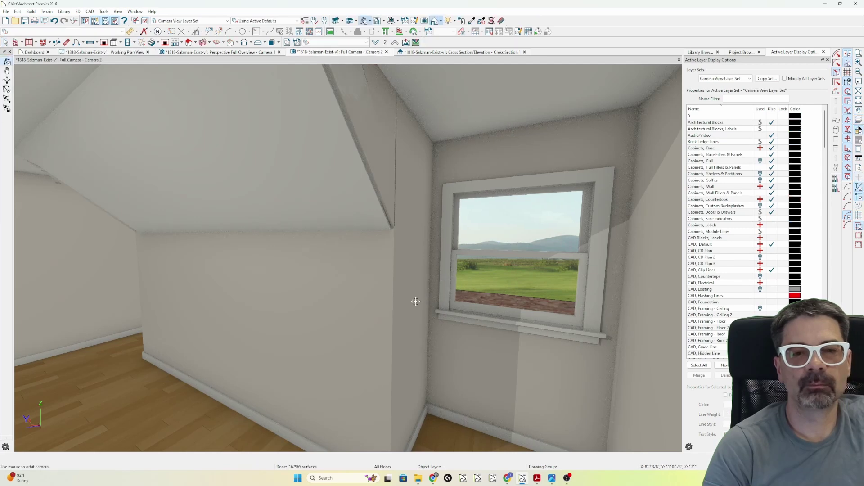
{"action": "left_click_drag", "start_coordinate": [353, 289], "coordinate": [658, 278]}
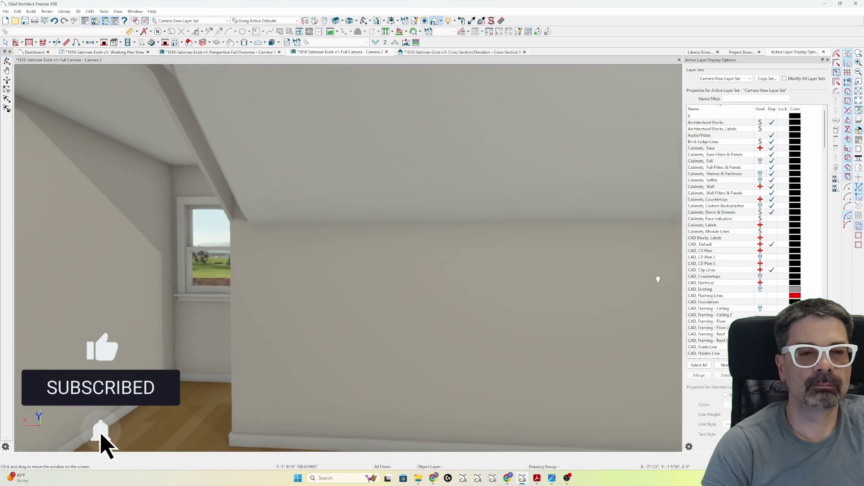
{"action": "left_click_drag", "start_coordinate": [220, 284], "coordinate": [391, 281]}
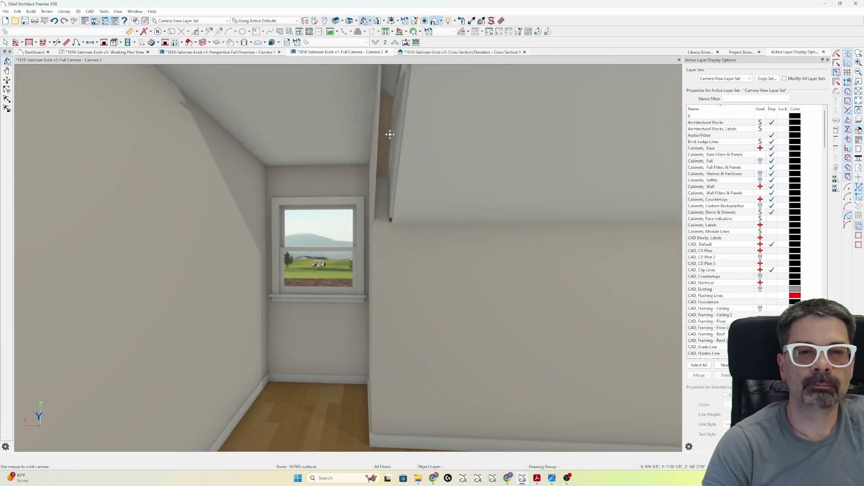
- Identify the extra side wall in the camera view and delete it from the right side of the right dormer in the floor 3 plan
{"action": "left_click", "coordinate": [239, 182]}
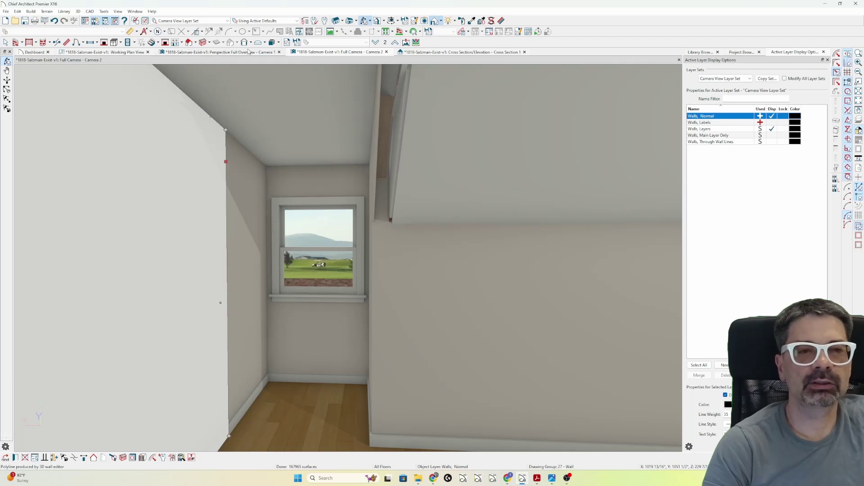
{"action": "left_click", "coordinate": [114, 53]}
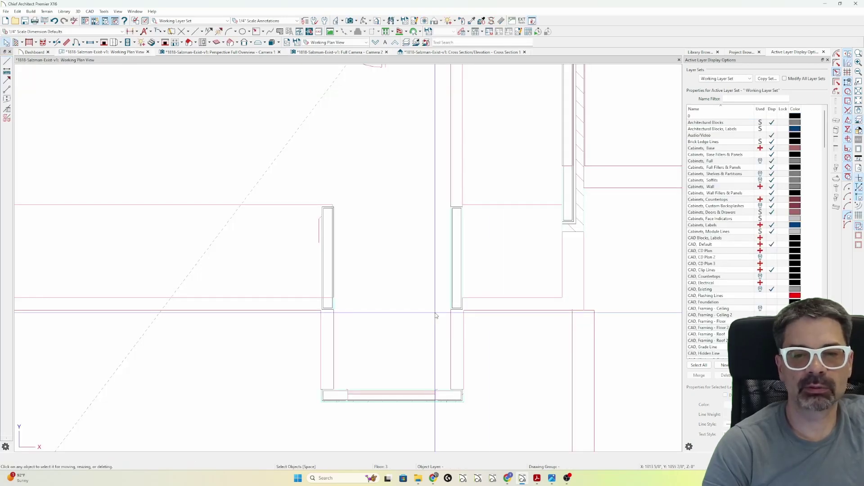
{"action": "left_click", "coordinate": [485, 239]}
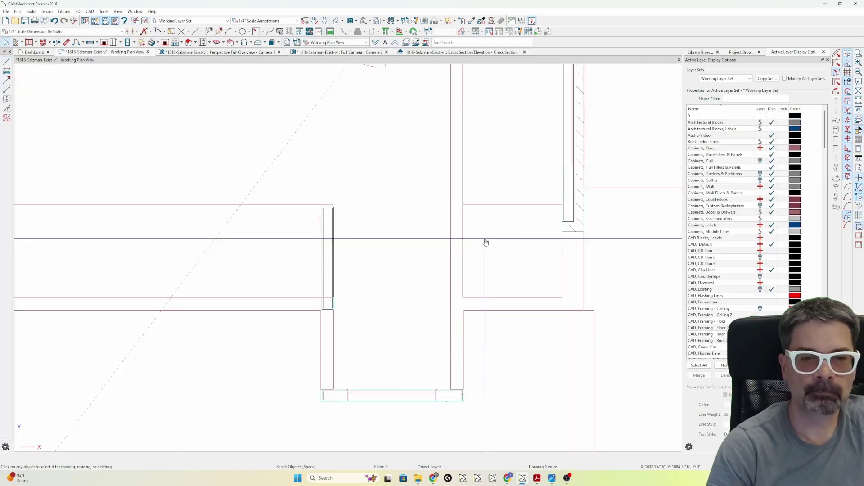
- On floor 2, move the left edge of the right dormer's roof hole in to the side wall's interior face
{"action": "left_click", "coordinate": [375, 43]}
{"action": "left_click", "coordinate": [355, 189]}
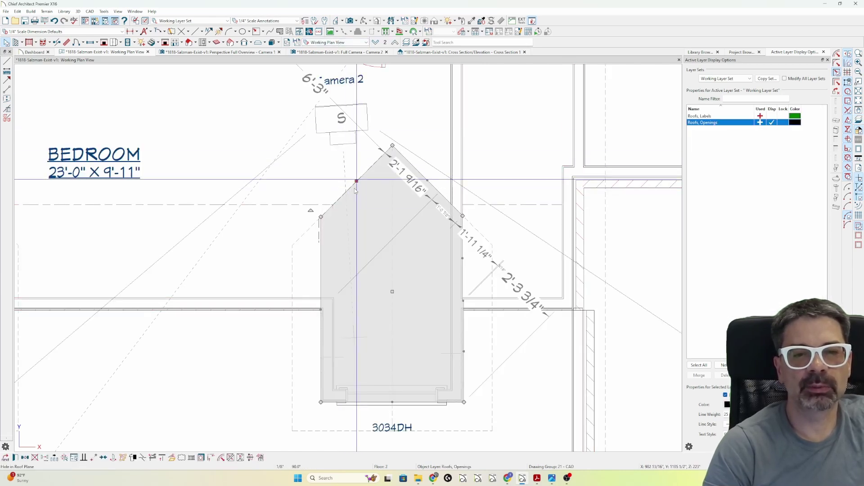
{"action": "scroll", "coordinate": [355, 189], "scroll_direction": "up", "scroll_amount": 5}
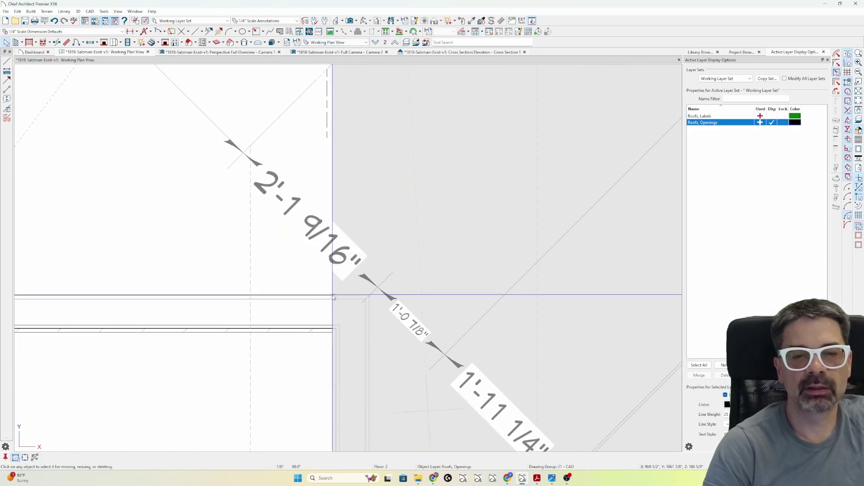
{"action": "left_click", "coordinate": [542, 264]}
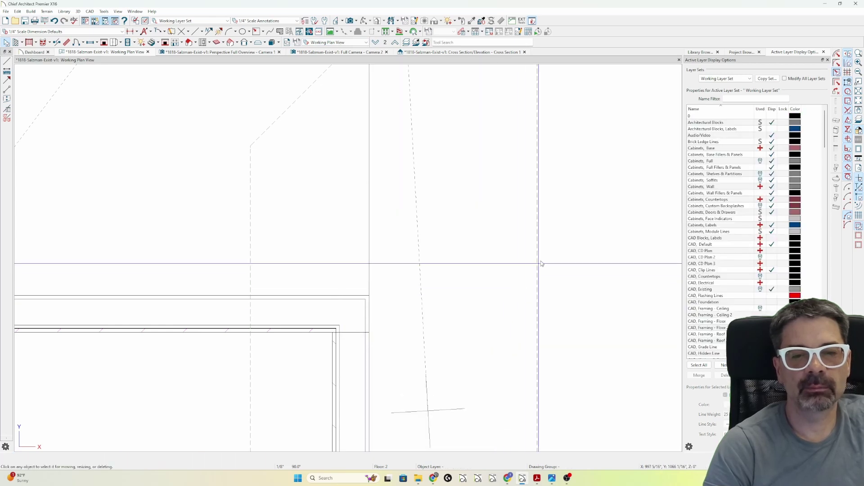
{"action": "scroll", "coordinate": [542, 263], "scroll_direction": "down", "scroll_amount": 12}
{"action": "scroll", "coordinate": [191, 291], "scroll_direction": "up", "scroll_amount": 4}
{"action": "scroll", "coordinate": [264, 286], "scroll_direction": "down", "scroll_amount": 4}
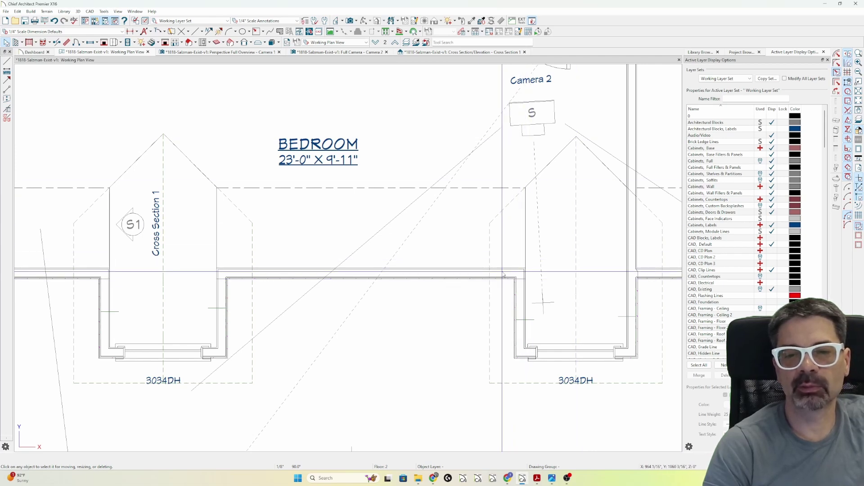
- Check the right dormer's interior in the Full Camera view and both dormers' exteriors in the Perspective Full Overview
{"action": "left_click", "coordinate": [365, 52]}
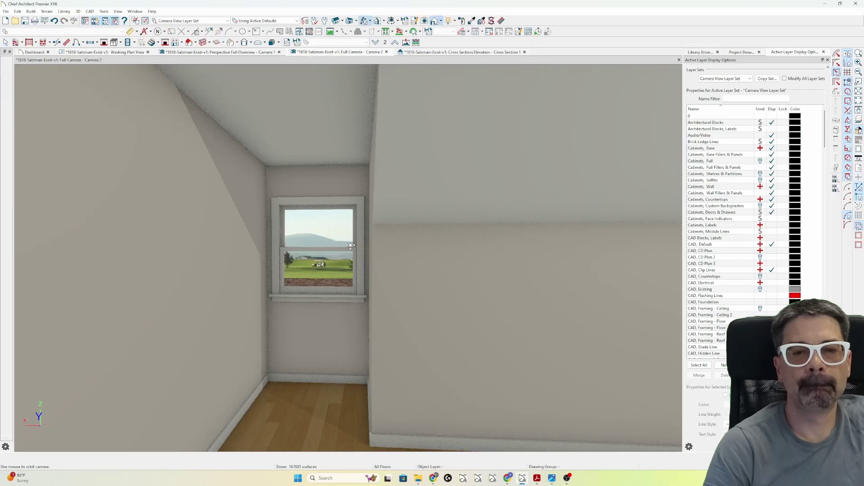
{"action": "left_click_drag", "start_coordinate": [355, 244], "coordinate": [399, 245]}
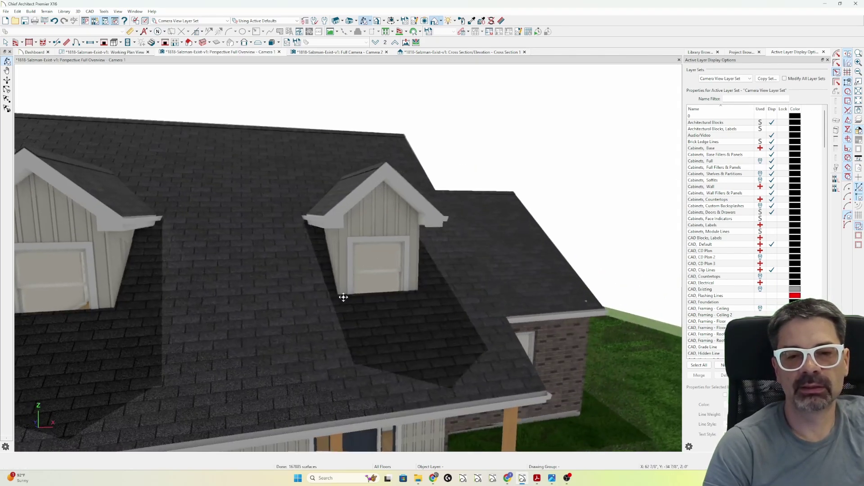
{"action": "mouse_move", "coordinate": [361, 299]}
{"action": "left_mouse_down"}
{"action": "mouse_move", "coordinate": [285, 299]}
{"action": "mouse_move", "coordinate": [362, 302]}
{"action": "left_mouse_up"}
{"action": "middle_click_drag", "start_coordinate": [361, 302], "coordinate": [361, 300]}
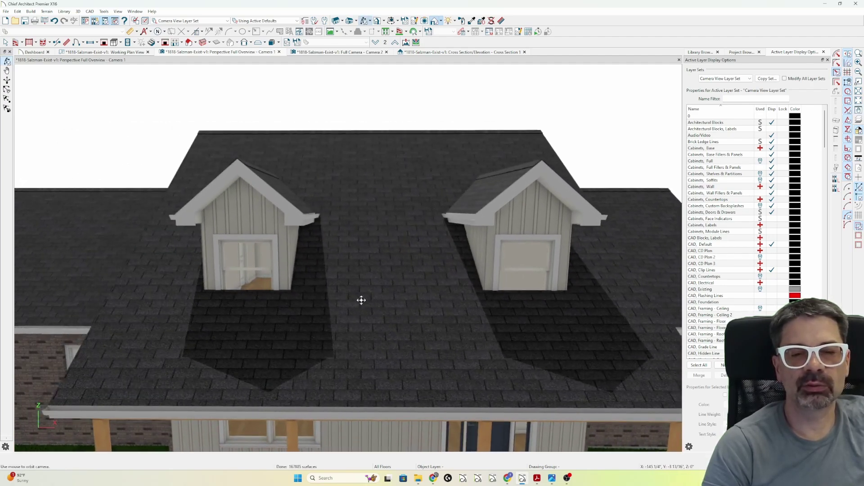